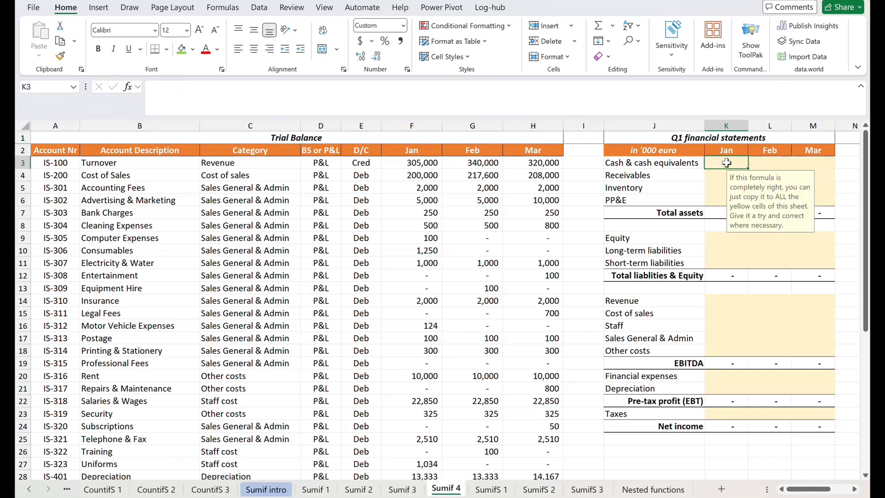
left_click_drag(727, 163, 803, 197)
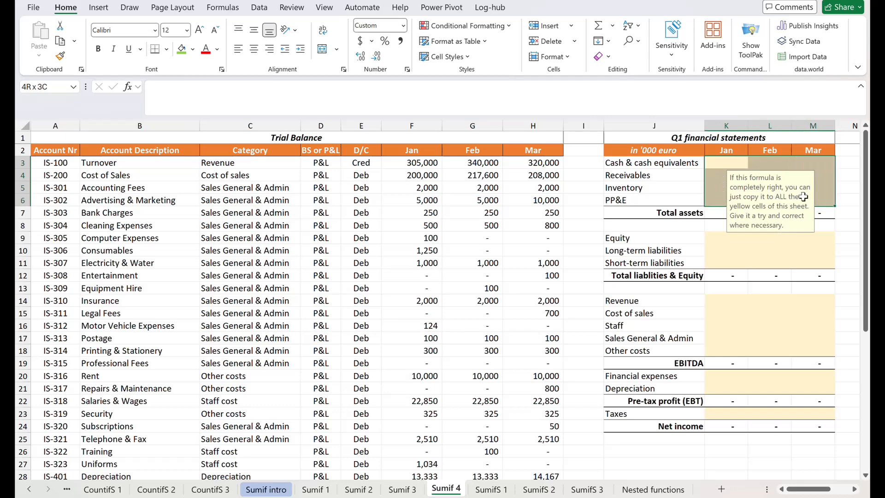
left_click(419, 125)
left_click(463, 125)
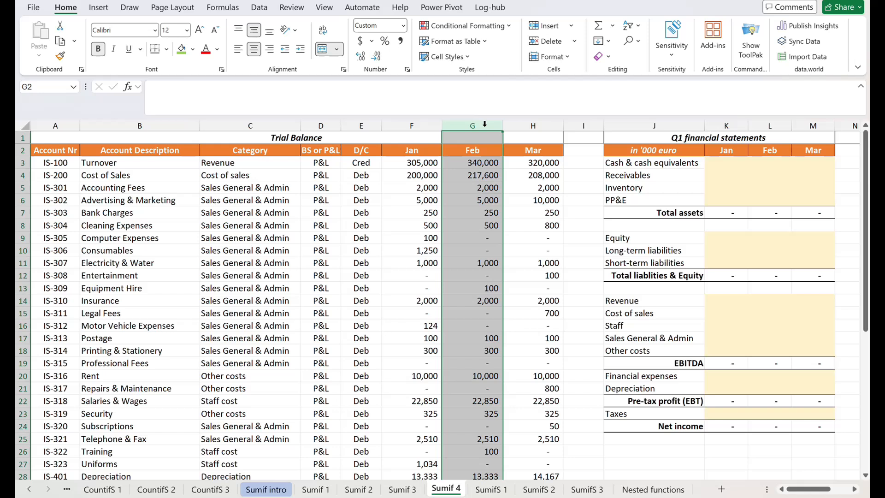
left_click(526, 125)
Fill cell K3, the January cash & cash equivalents cell, with green
left_click(723, 161)
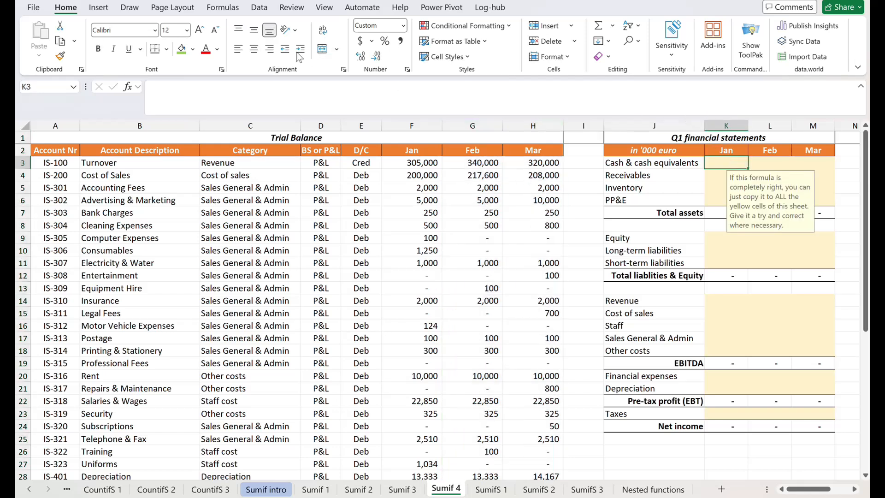
left_click(182, 49)
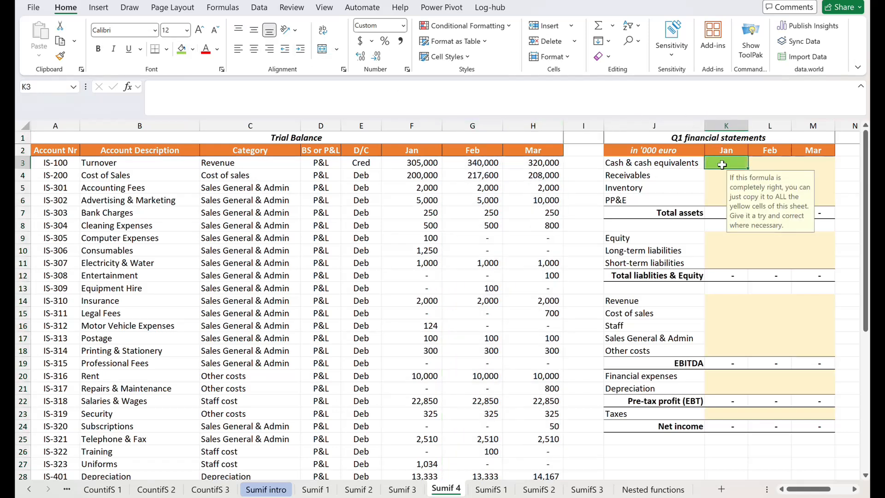
left_click_drag(723, 163, 814, 198)
left_click(724, 240)
left_click_drag(725, 240, 809, 261)
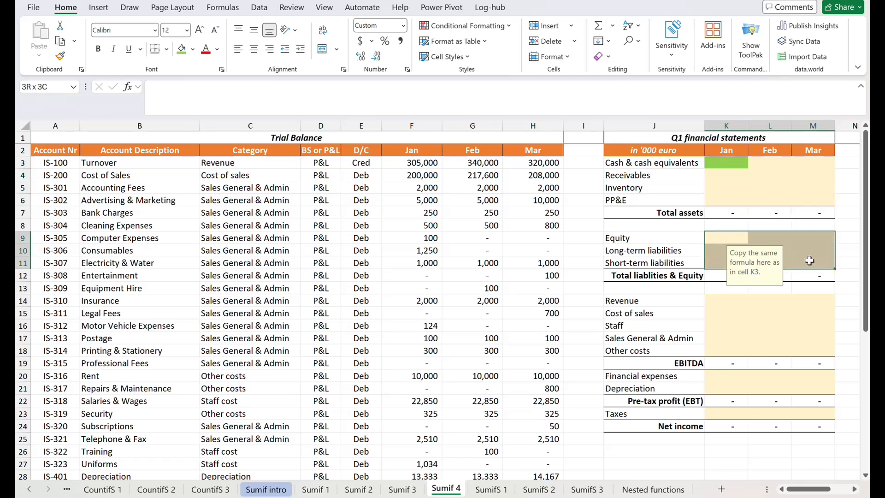
left_click_drag(729, 300, 802, 360)
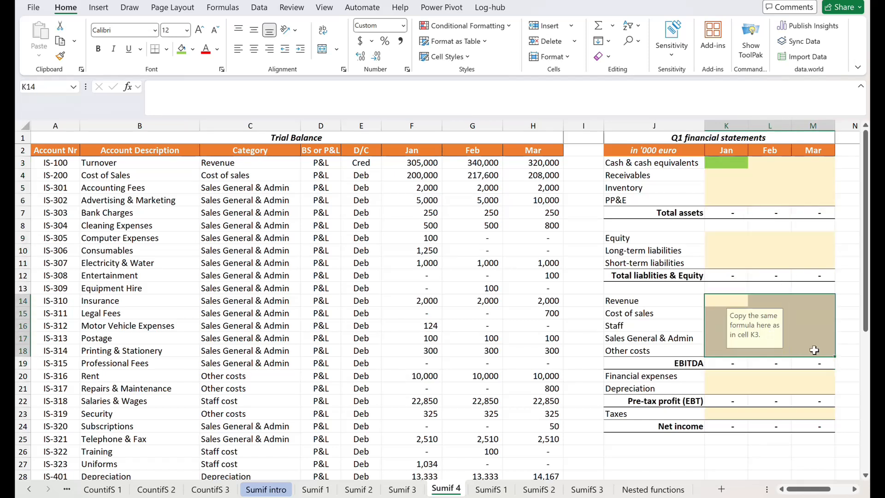
Start a SUMIF formula in K3 with its range argument at the first category cell, C3
left_click(722, 165)
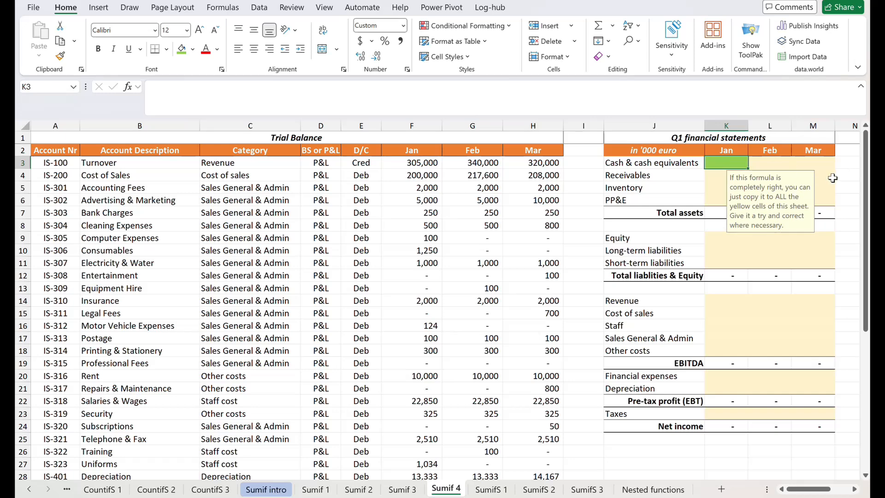
type("=su")
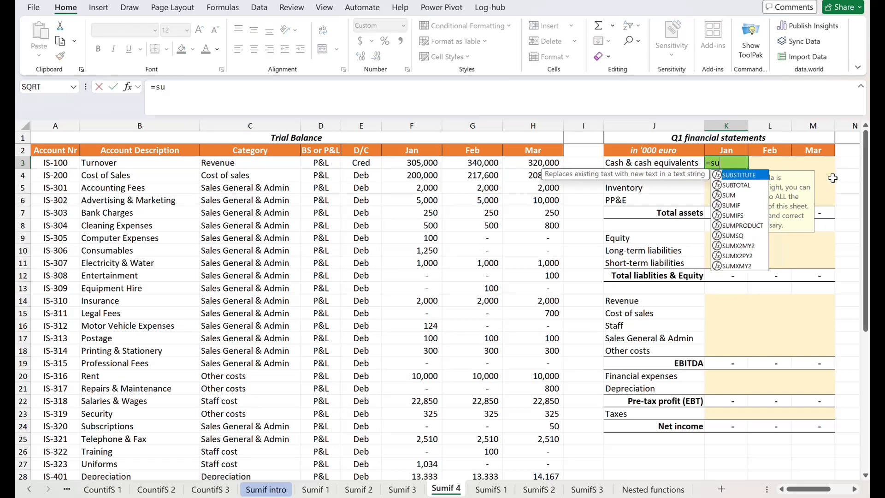
type("mif(")
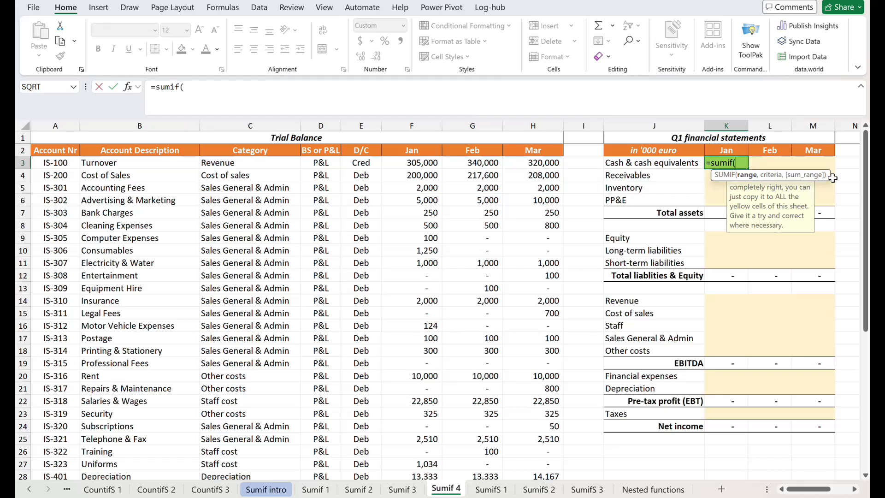
key("Left")
key("Left")
key("Left")
key("Left")
key("Left")
key("Left")
key("Left")
key("Left")
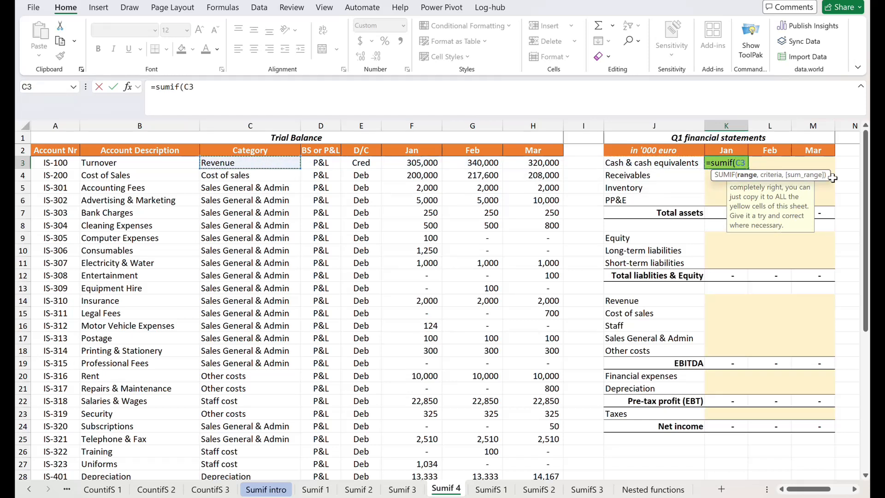
key("Right")
key("Right")
key("Right")
key("Right")
key("Right")
key("Right")
key("Right")
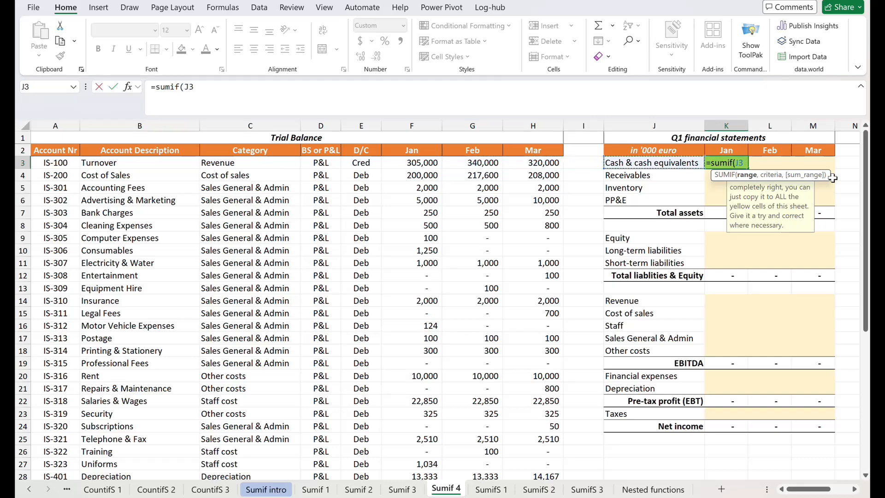
key("shift+Down")
key("shift+Down")
key("shift+Down")
key("shift+Down")
key("shift+Up")
key("Left")
key("Left")
key("Left")
key("Left")
key("Left")
key("Left")
key("Left")
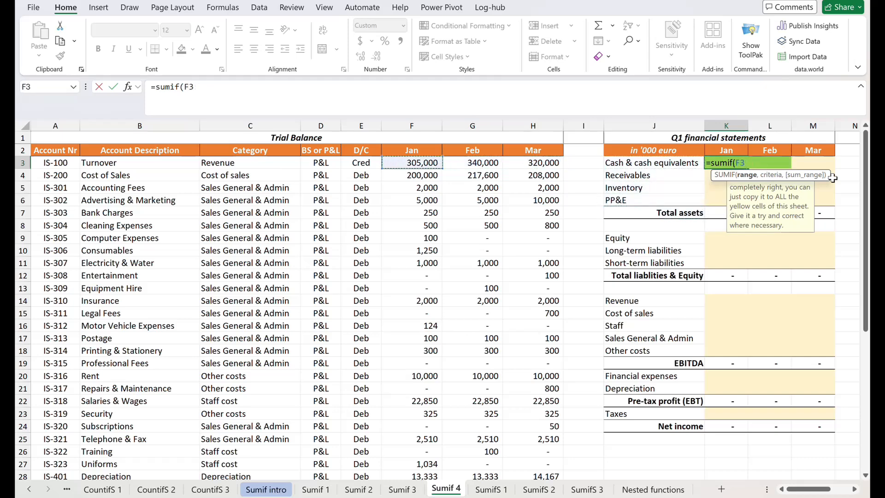
Complete the SUMIF formula in K3 with range C3:C40, criteria J3 and sum range F3:F40
key("ctrl+shift+Down")
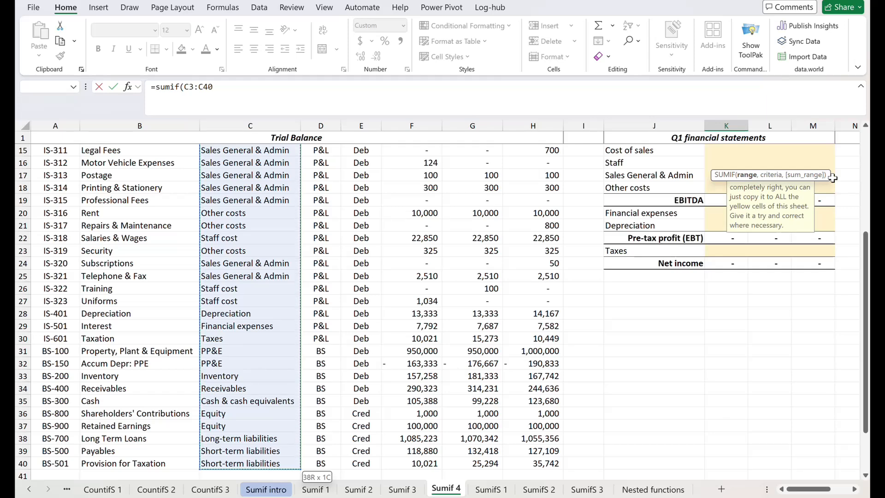
type(",")
key("Left")
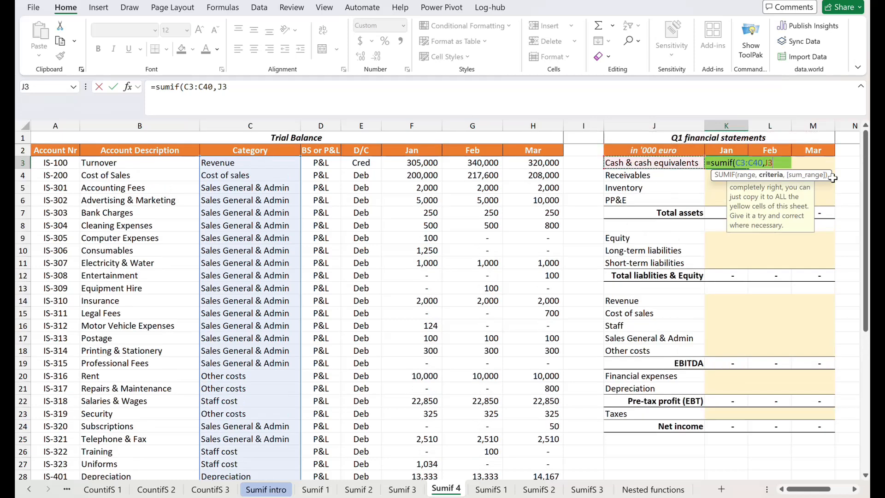
type(",")
left_click(422, 163)
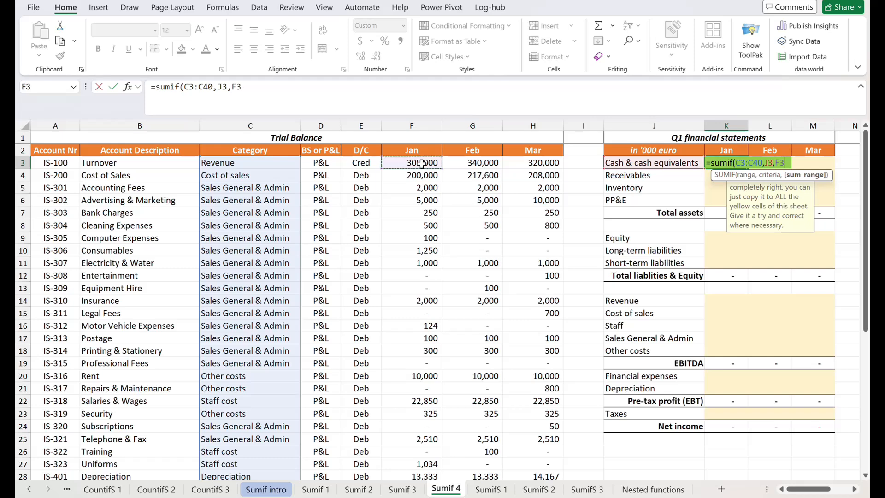
key("ctrl+shift+Down")
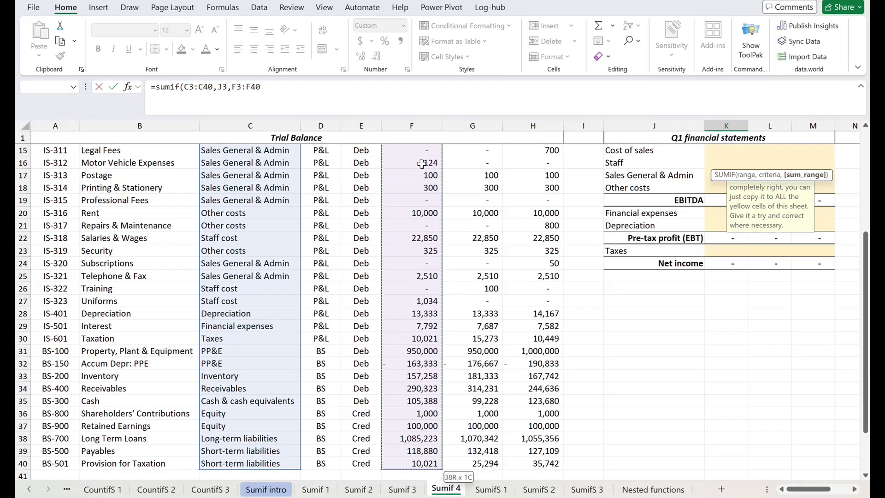
key("ctrl+Return")
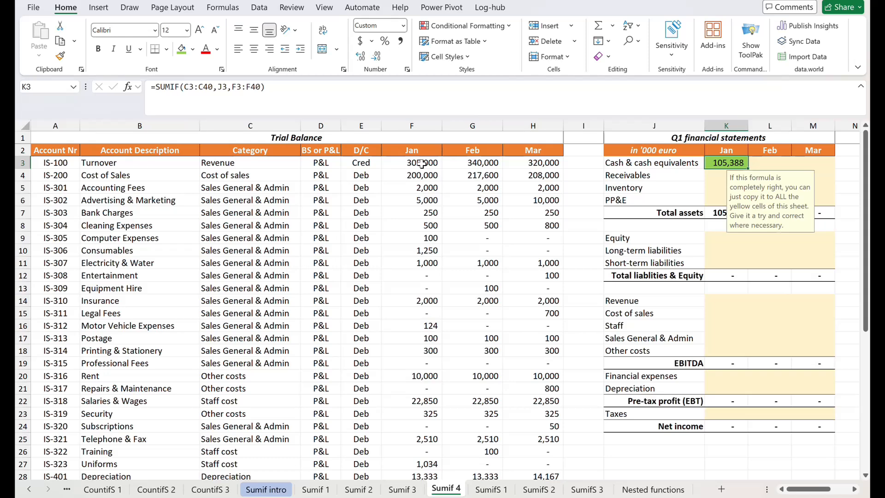
Copy the SUMIF formula from K3 to the whole asset block K3:M6
key("ctrl+c")
key("shift+Right")
key("shift+Right")
key("shift+Down")
key("shift+Down")
key("shift+Down")
key("ctrl+v")
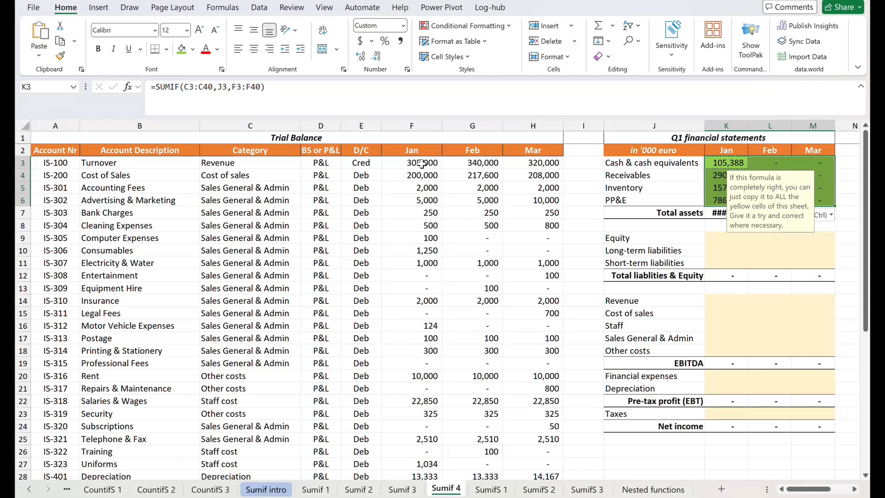
Compare the formula in K3 with the copy in M6 and examine which cells the copy references
left_click(722, 160)
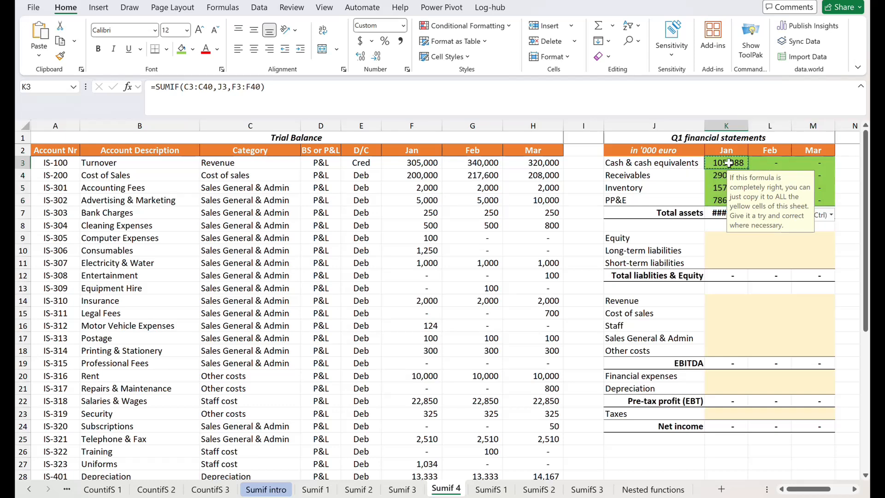
left_click(828, 199)
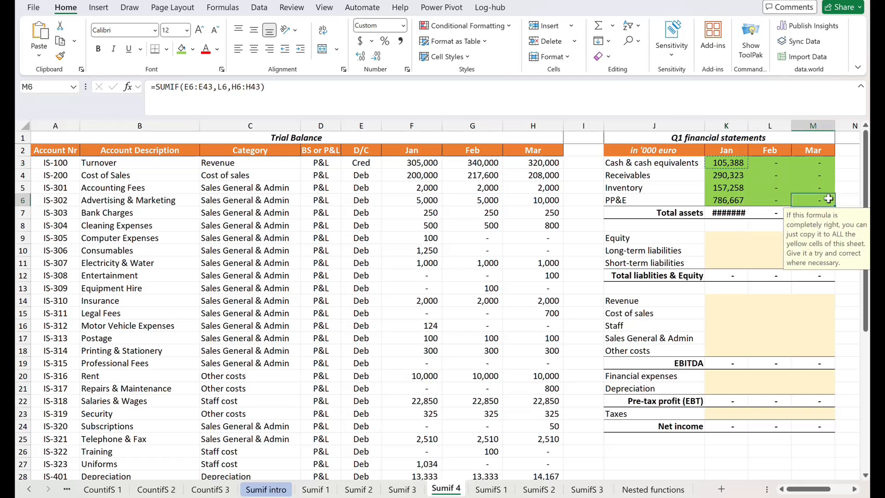
left_click(739, 163)
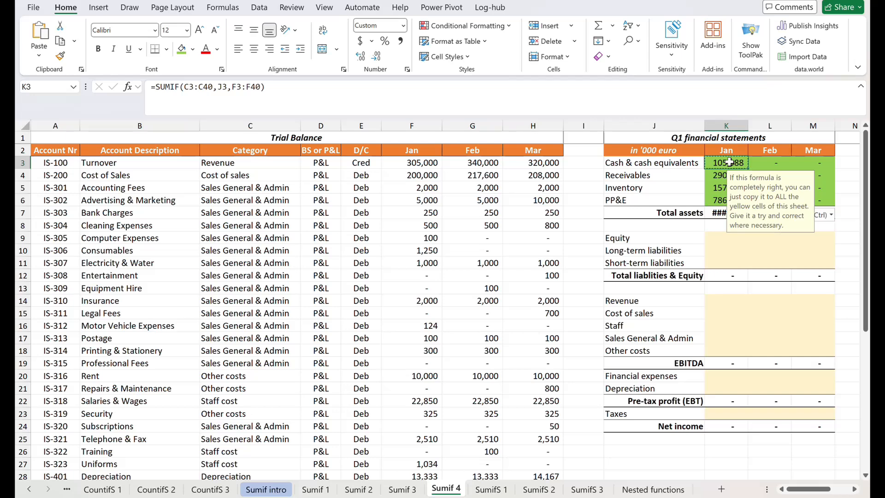
left_click(825, 199)
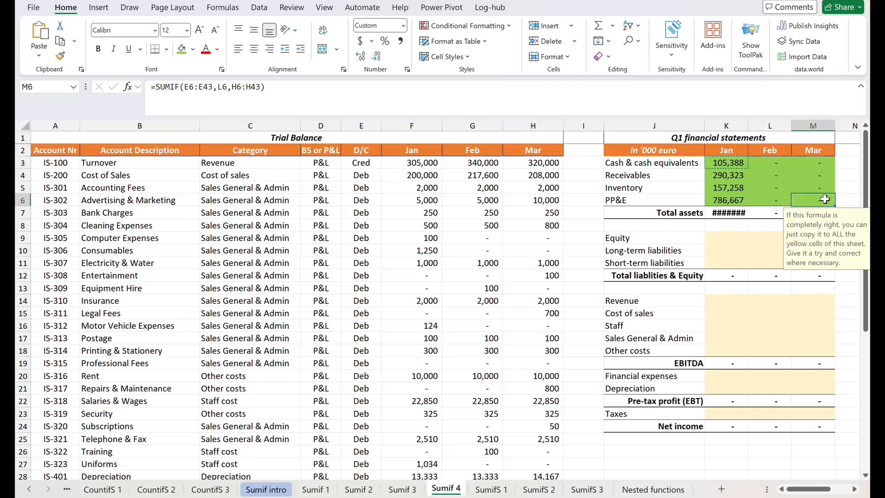
left_click(389, 102)
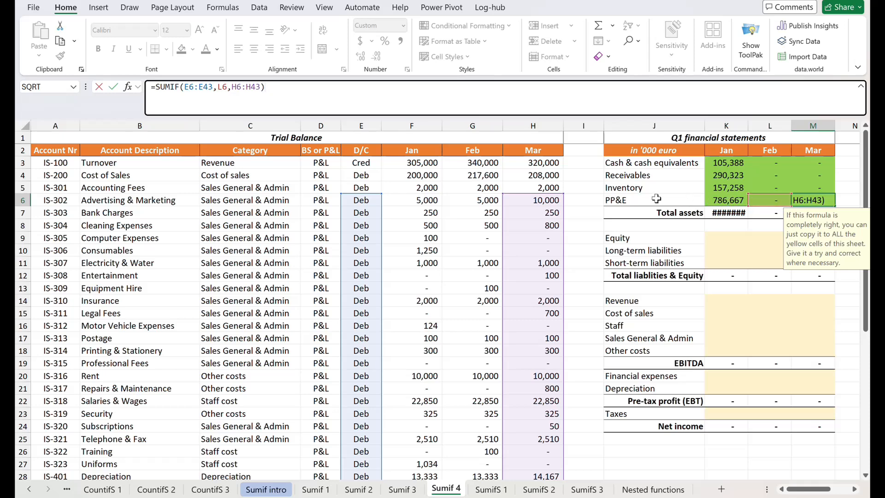
key("Escape")
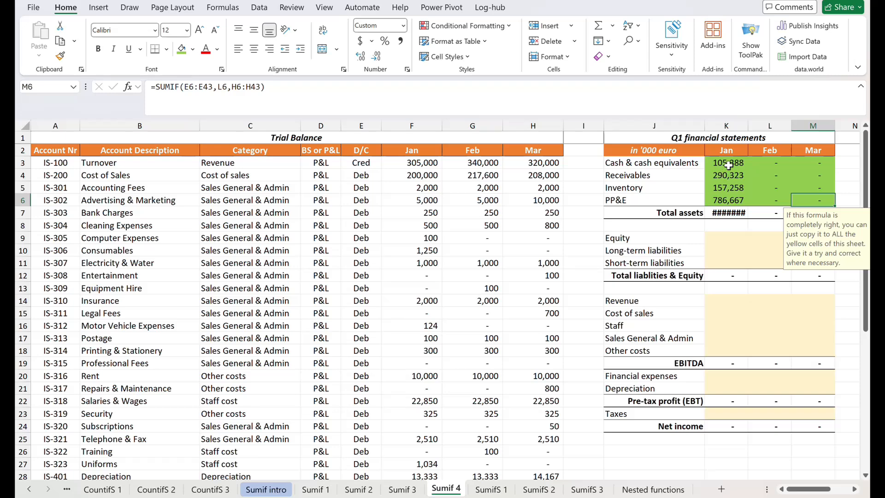
Lock the column of the criteria reference in K3's SUMIF formula as $J3
left_click(727, 163)
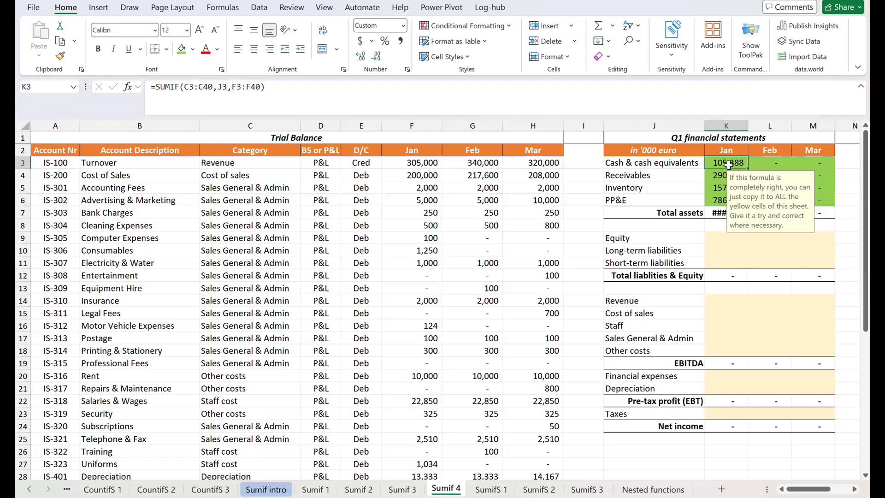
left_click(226, 89)
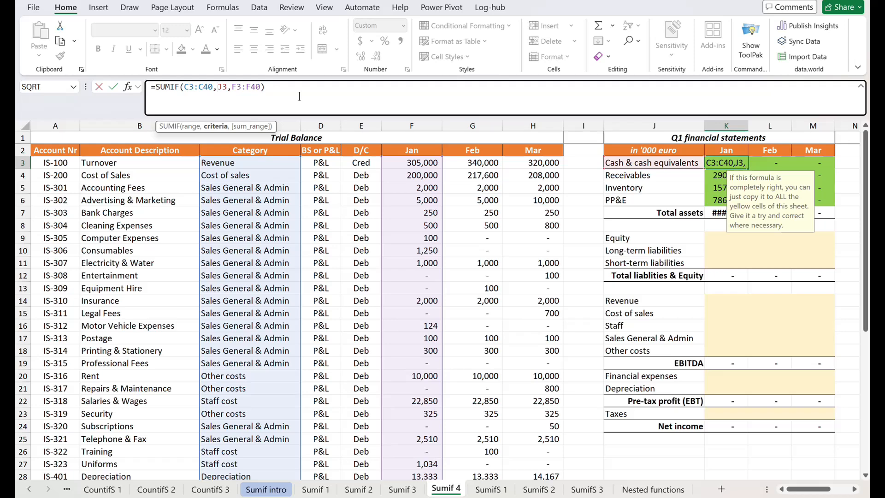
type("$")
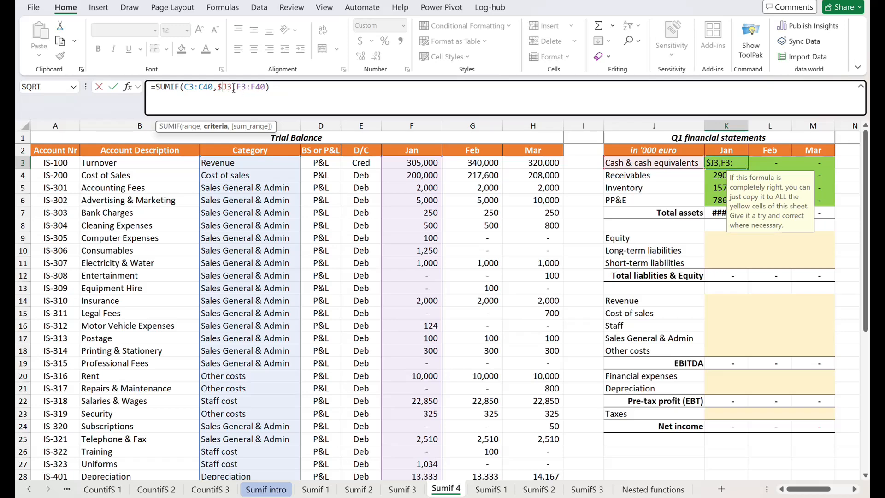
key("Return")
Copy the updated K3 formula with the $J3 criteria over the range K3:M6
key("Up")
key("ctrl+c")
key("shift+Right")
key("shift+Down")
key("shift+Down")
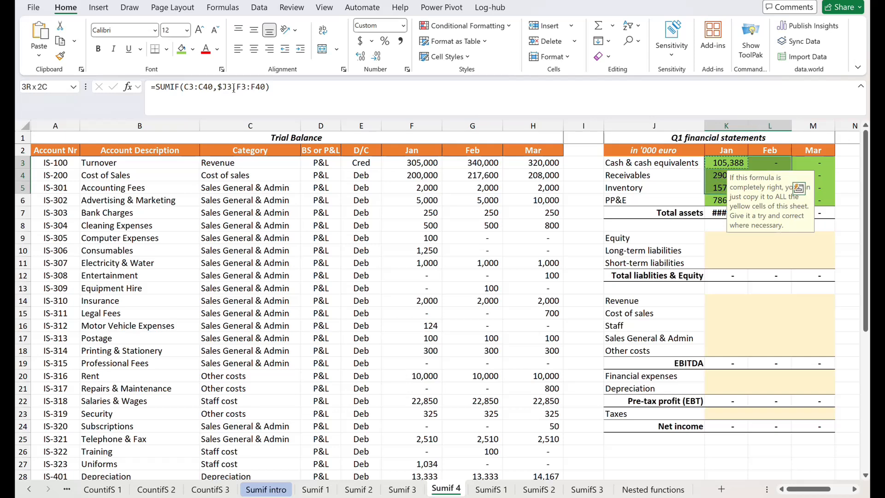
key("shift+Right")
key("shift+Down")
key("ctrl+v")
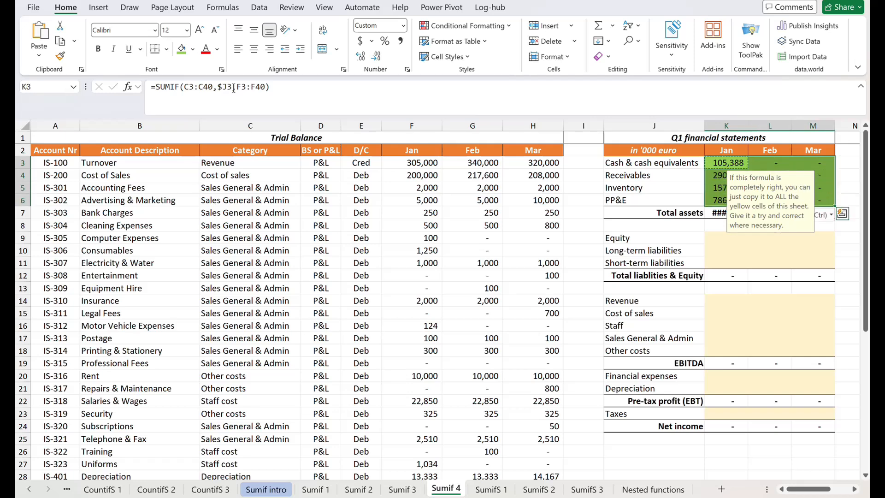
Examine the criteria and range references of the copied formula in M6, leaving the formula as it is
key("Right")
key("Right")
key("Down")
key("Down")
key("Down")
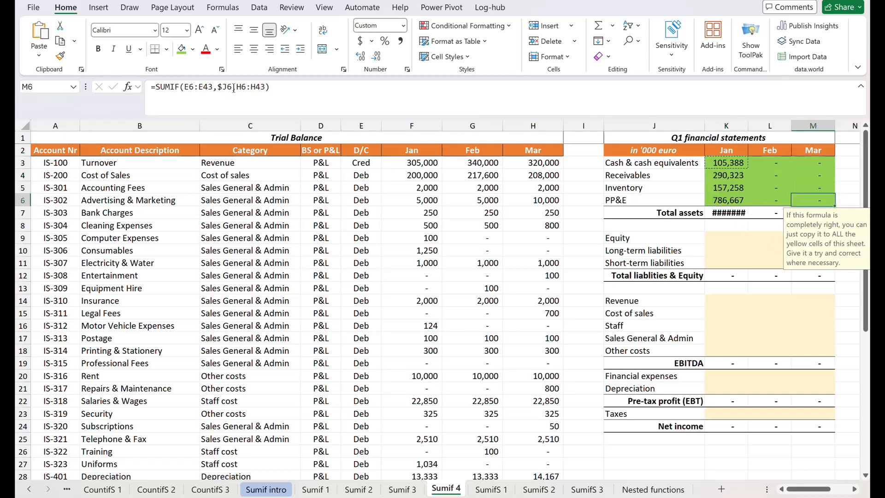
left_click(284, 92)
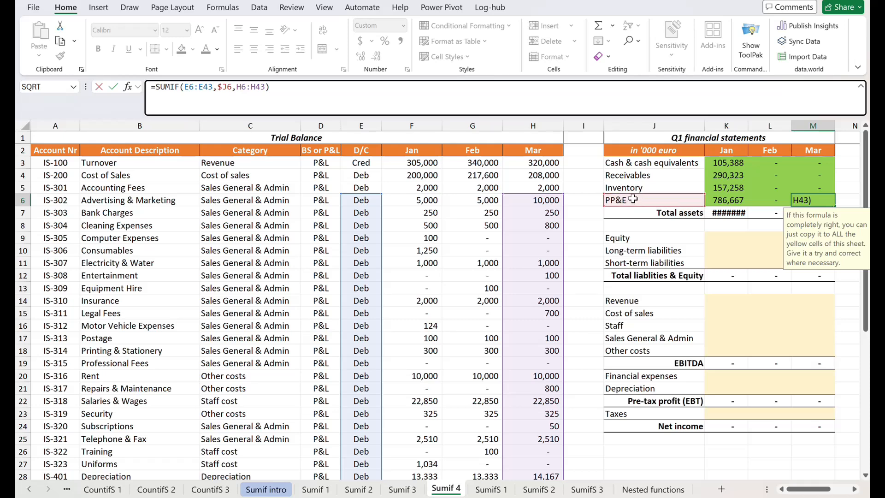
left_click(200, 87)
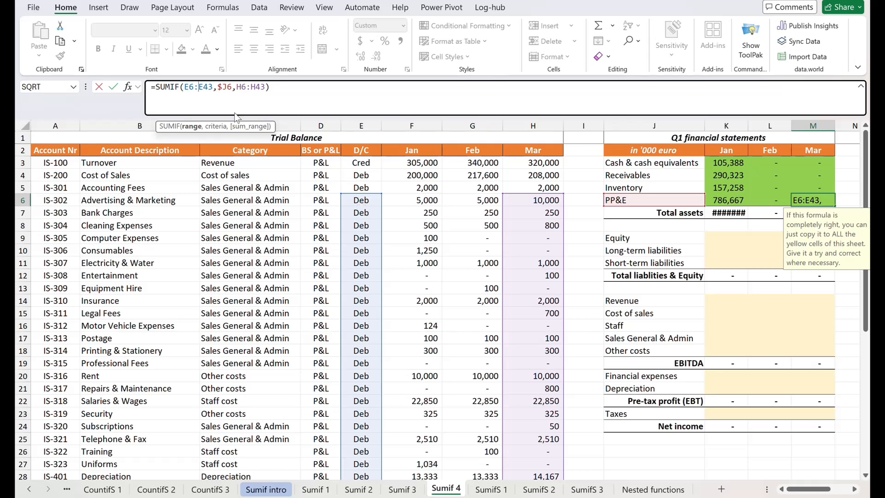
left_click_drag(184, 88, 209, 88)
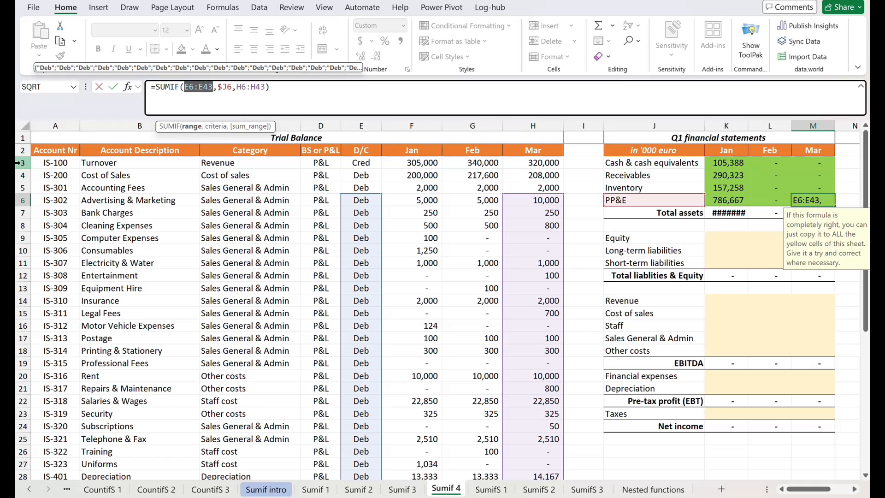
key("Escape")
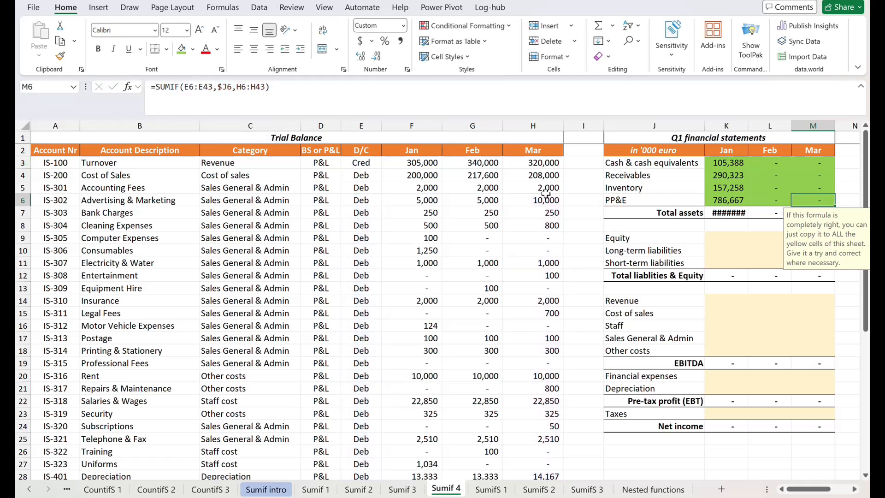
Make the criteria range in K3's SUMIF formula fully absolute as $C$3:$C$40
left_click(724, 162)
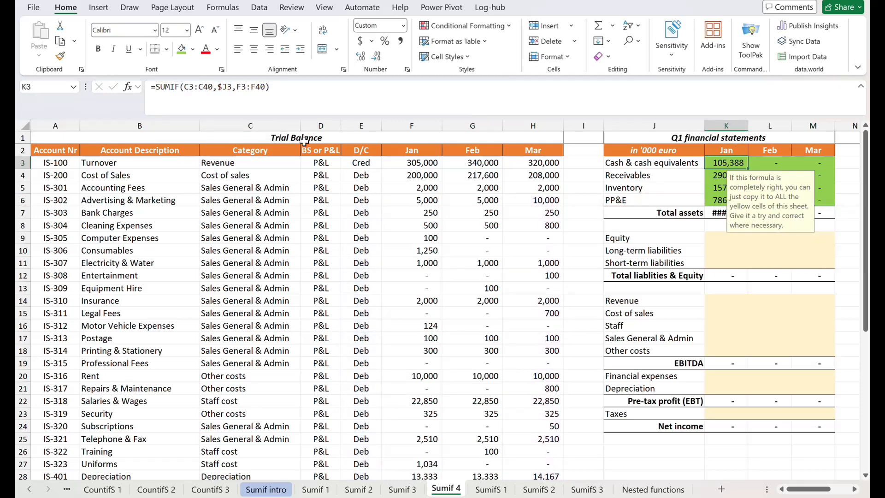
left_click(186, 90)
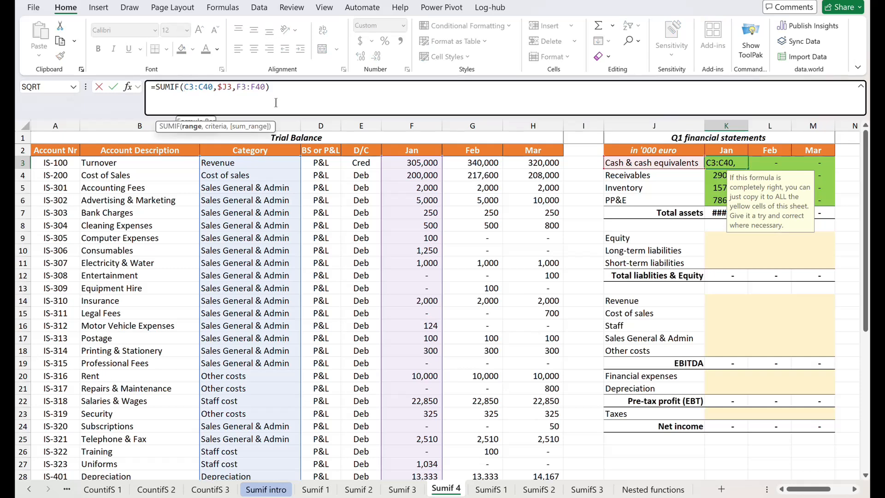
key("F4")
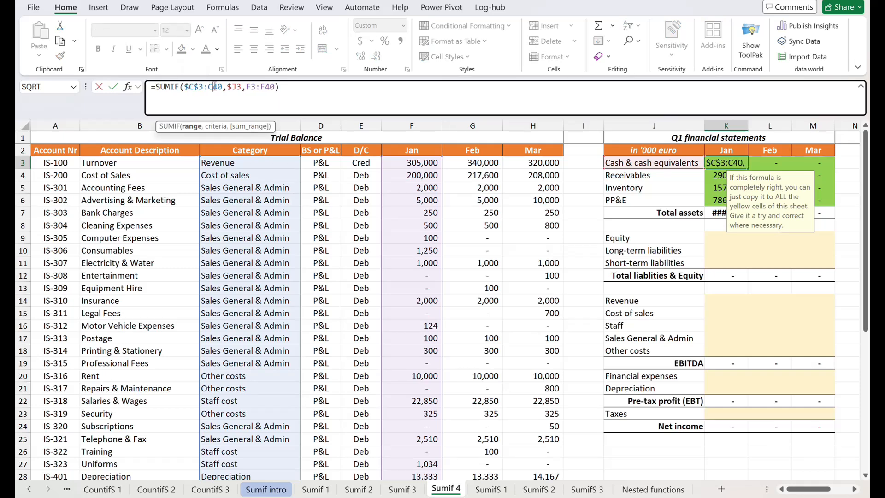
key("F4")
key("ctrl+Return")
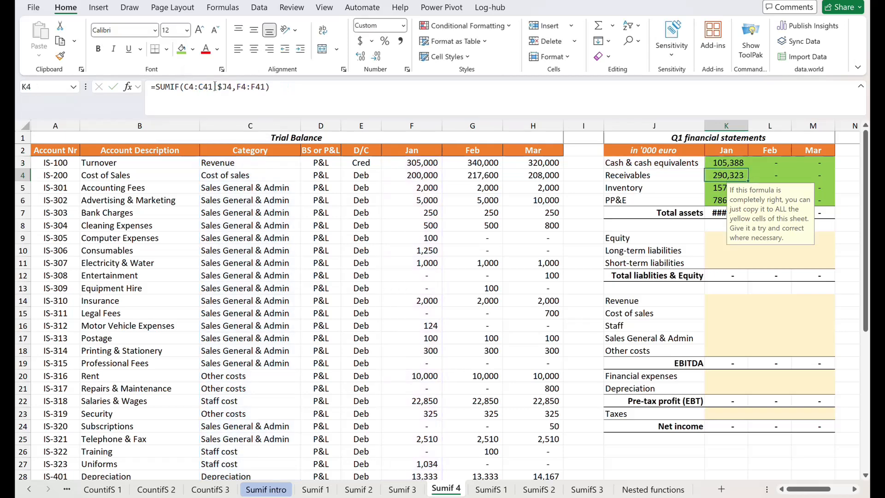
Copy the K3 formula with the absolute $C$3:$C$40 range over K3:M6
key("ctrl+c")
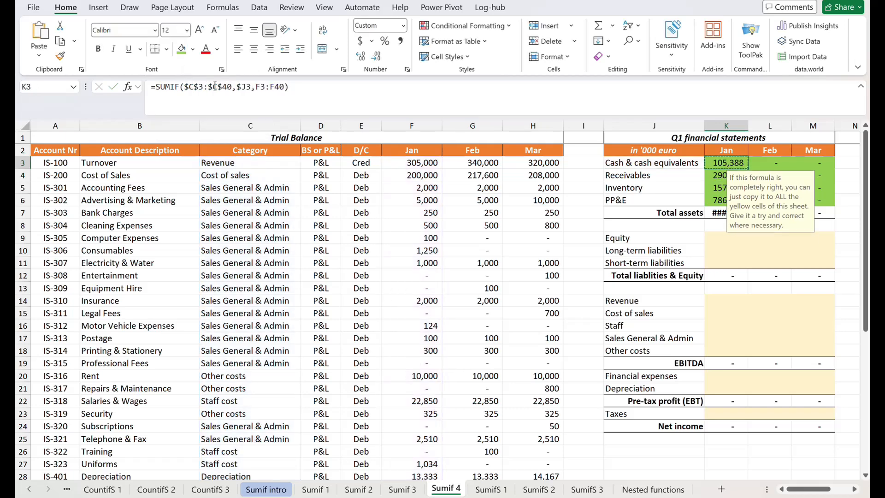
key("shift+Right")
key("shift+Right")
key("shift+Down")
key("shift+Down")
key("shift+Down")
key("ctrl+v")
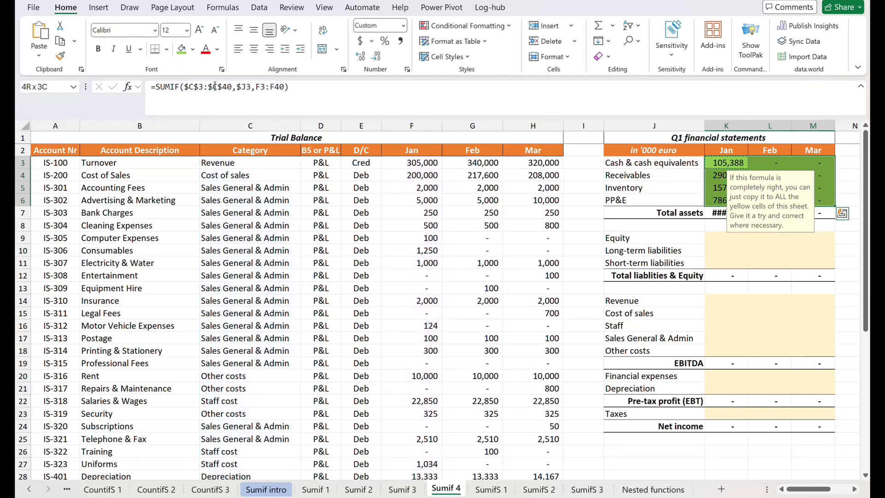
key("Escape")
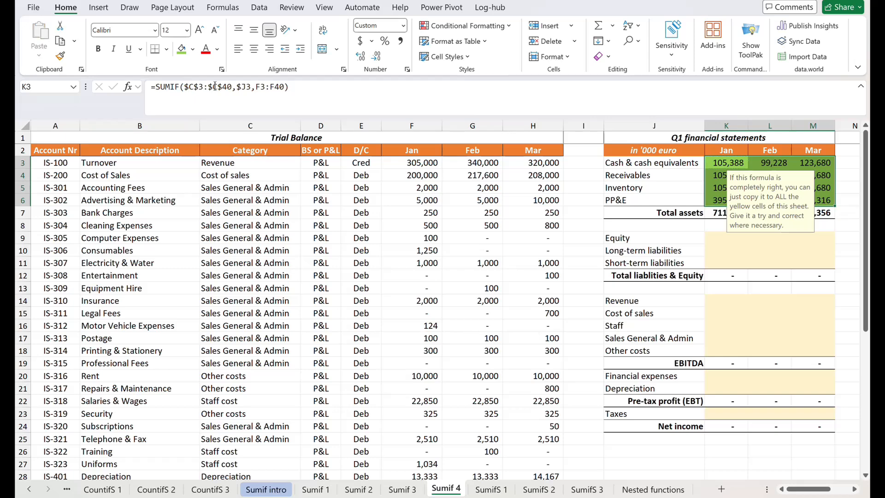
Compare the formula in K3 with its copy in M6 and examine which cells the sum range covers, leaving both formulas as they are
key("Right")
key("Right")
key("Down")
key("Down")
key("Down")
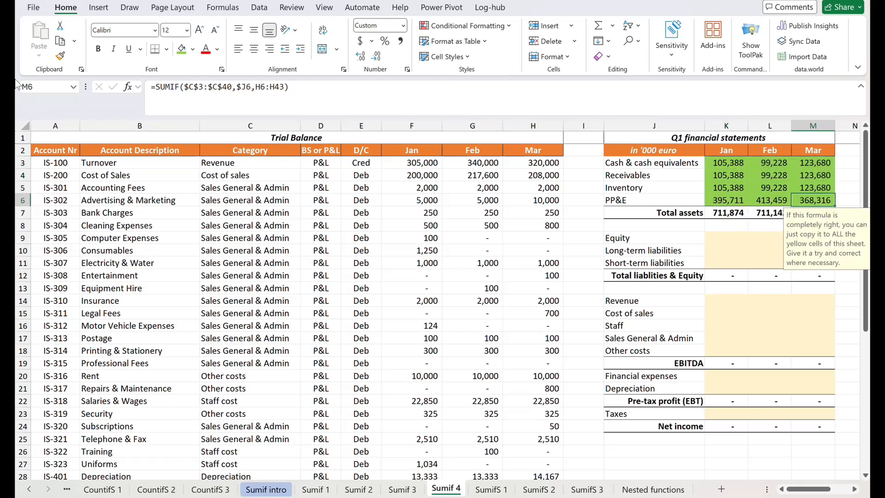
left_click(720, 164)
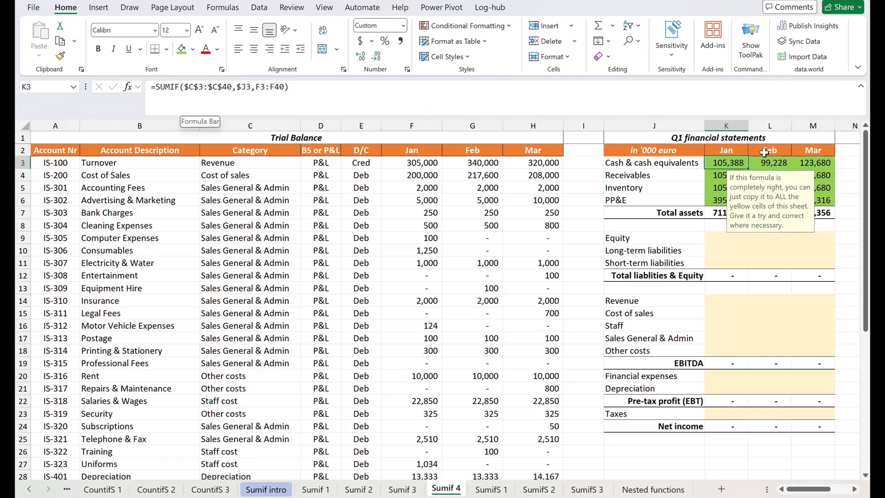
left_click(828, 197)
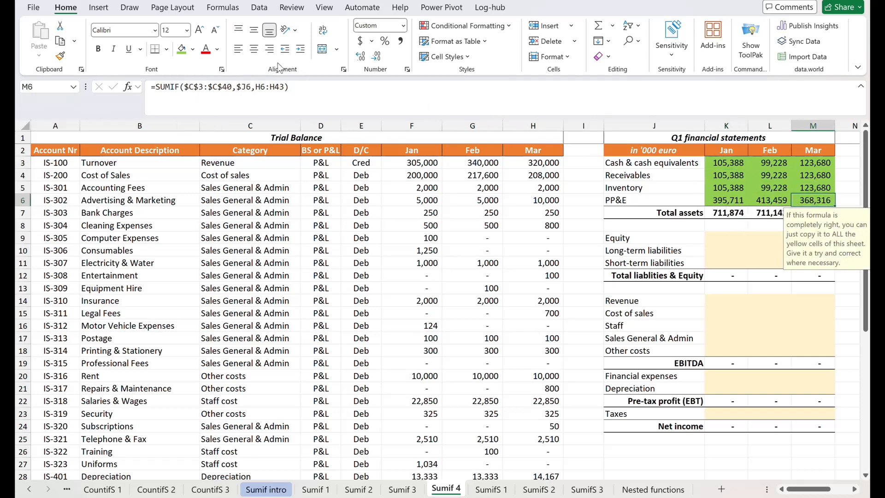
left_click(305, 87)
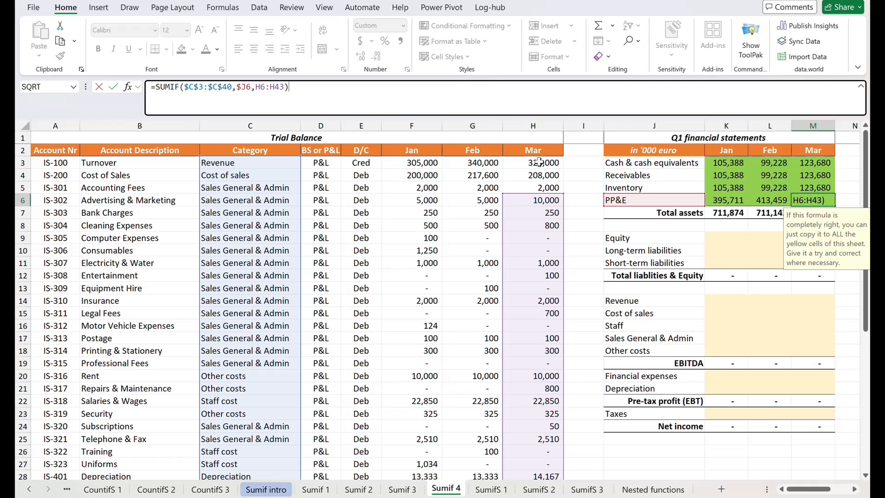
key("ctrl+Return")
Lock only the rows of the sum range in K3's SUMIF formula as F$3:F$40
left_click(730, 162)
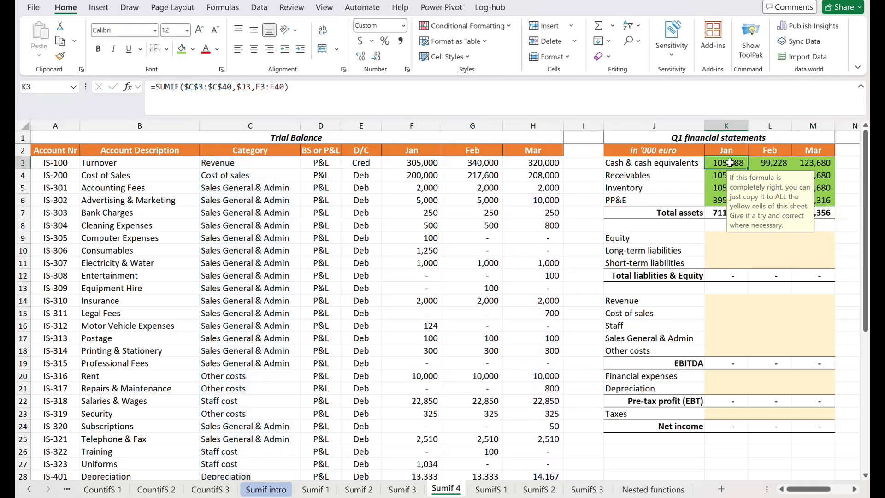
left_click(262, 87)
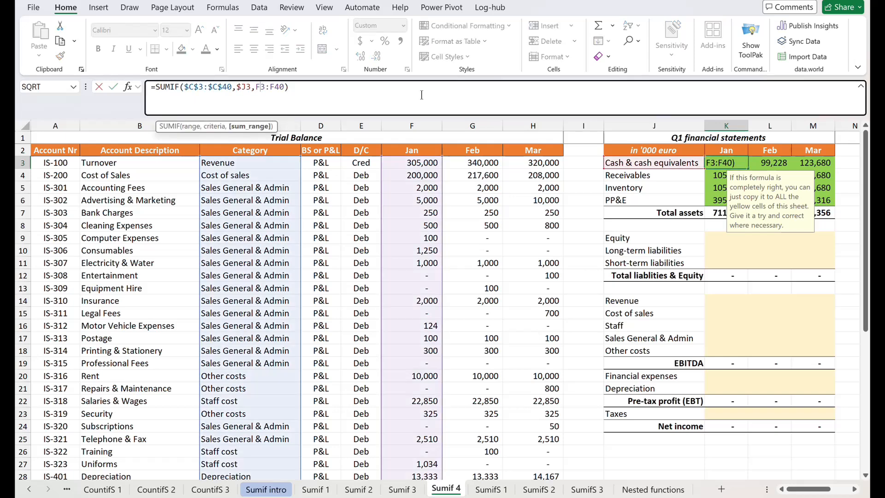
type("$C$")
key("ctrl+Return")
Copy the K3 formula with the F$3:F$40 sum range over K3:M6
key("ctrl+c")
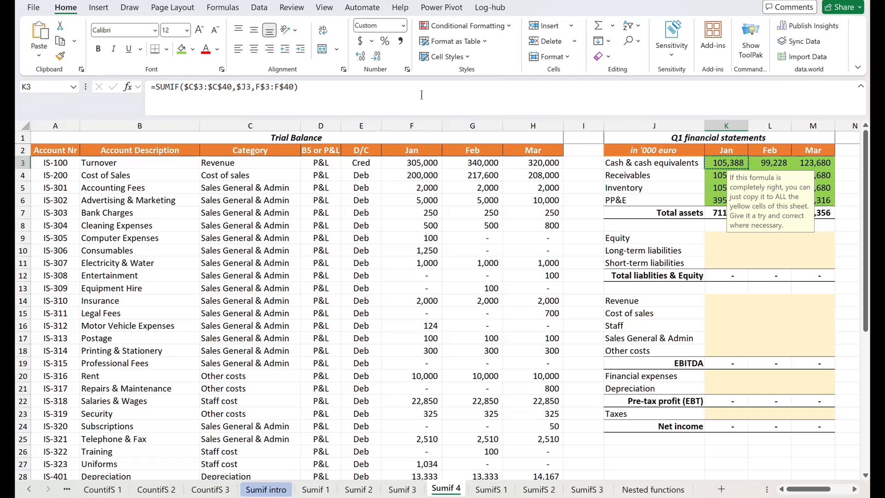
key("shift+Right")
key("shift+Right")
key("shift+Down")
key("shift+Down")
key("shift+Down")
key("ctrl+v")
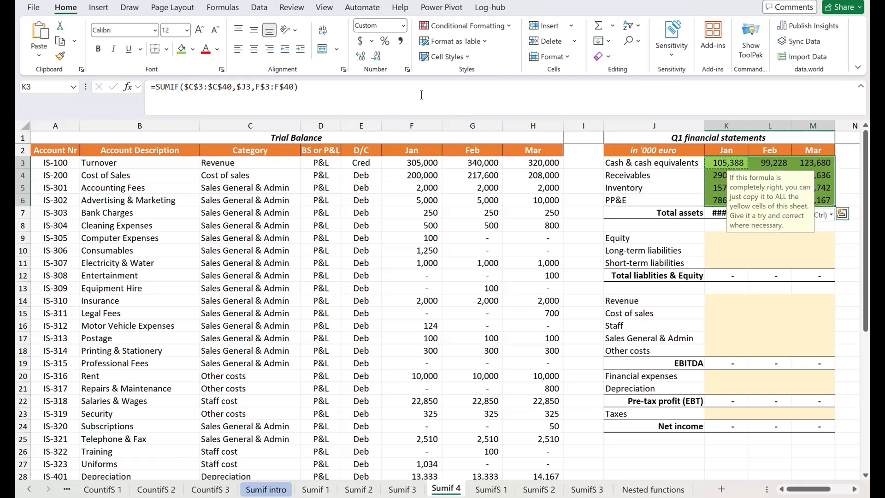
Compare K3's formula with the copy in M6 and examine whether all its references point to the right cells
left_click(710, 164)
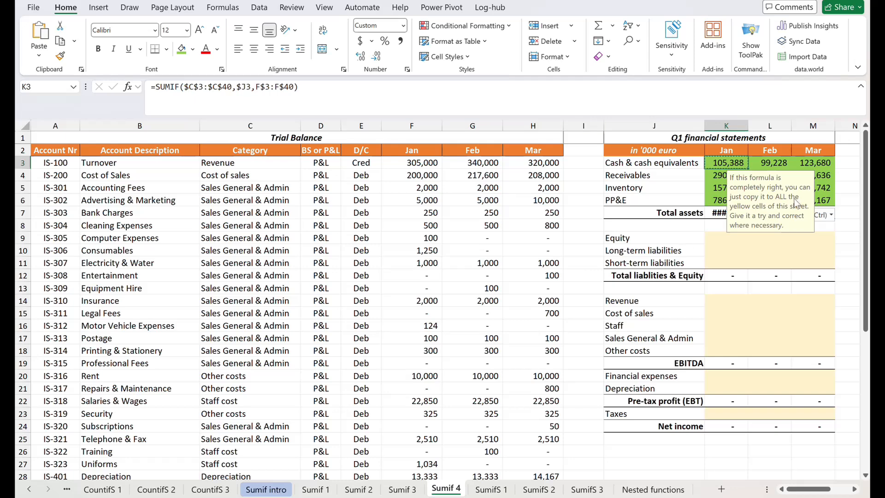
left_click(826, 198)
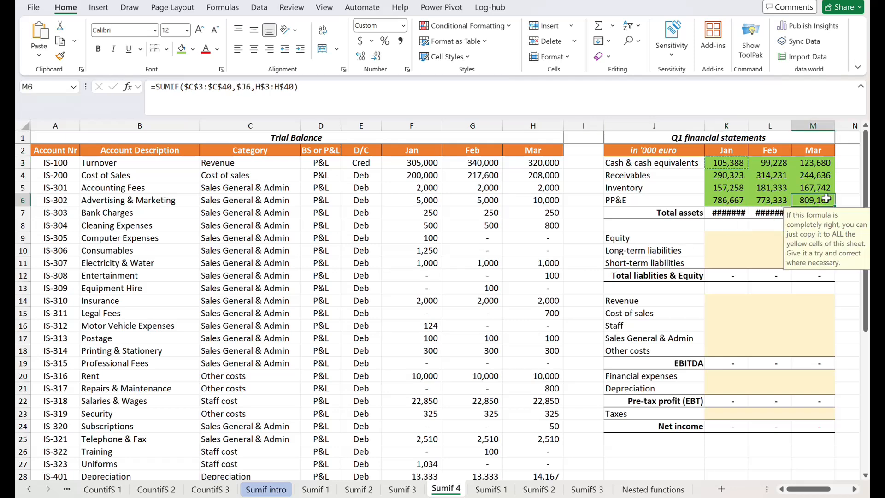
left_click(388, 95)
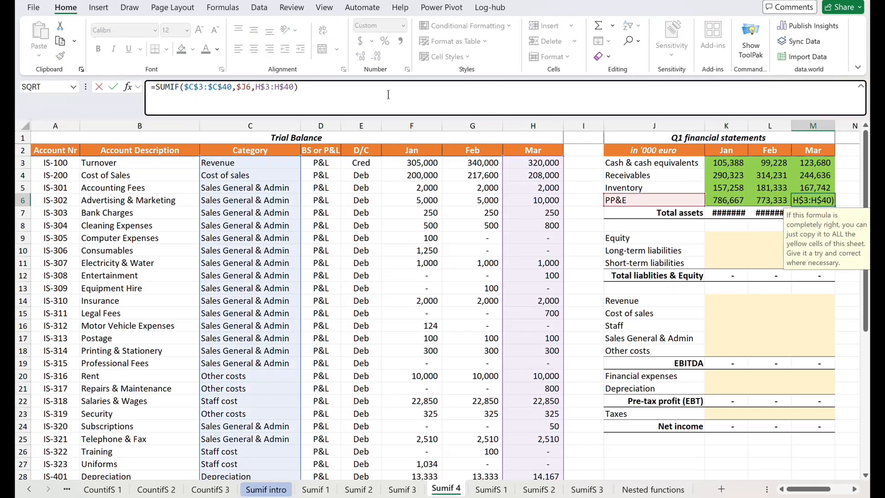
key("Return")
Divide the SUMIF result in K3 by 1000 by adding /1000 to the end of its formula
key("Left")
key("Up")
key("Up")
key("Up")
key("Left")
key("Up")
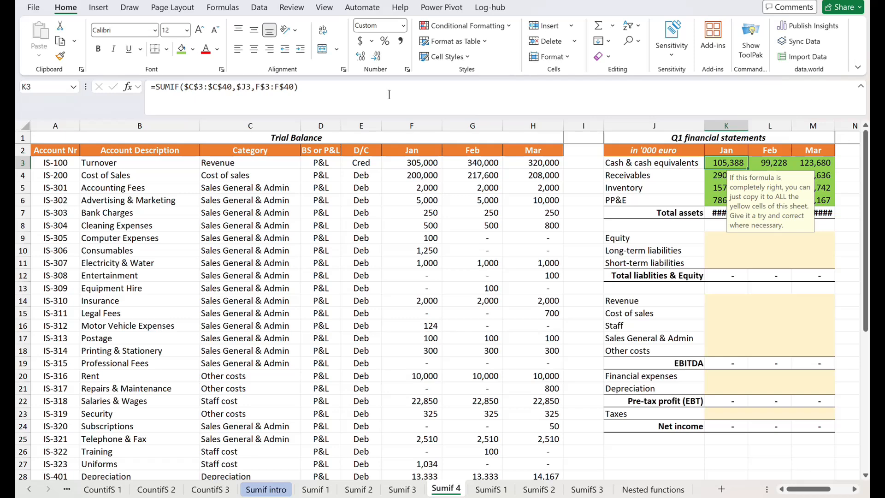
left_click(389, 94)
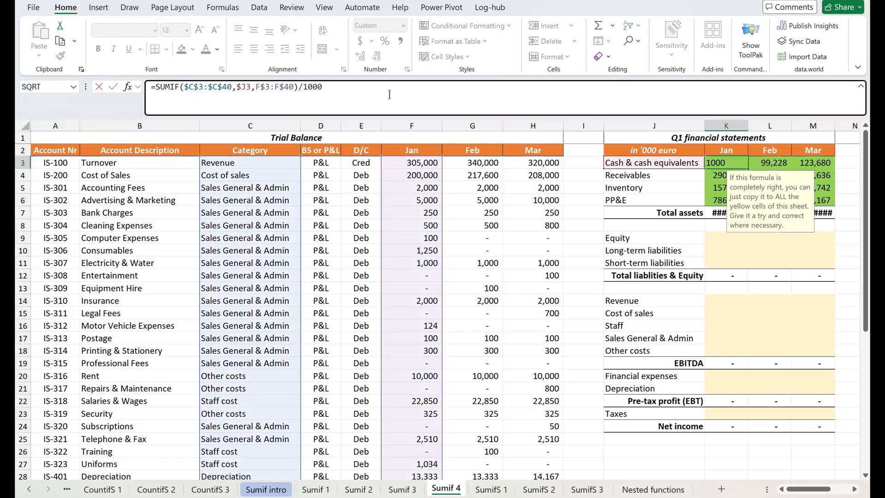
key("ctrl+Return")
Copy the K3 formula with the /1000 division over the asset cells K3:M6
key("shift+Down")
key("shift+Right")
key("shift+Right")
key("shift+Down")
key("shift+Down")
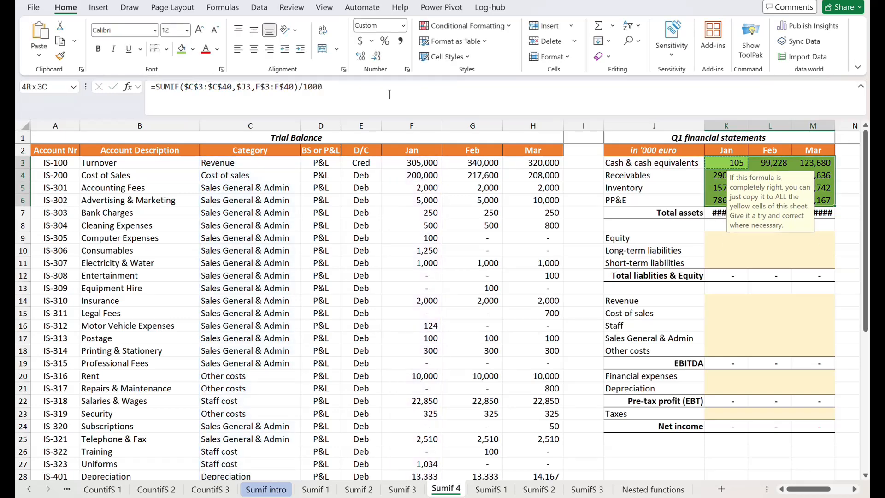
key("ctrl+v")
Paste the copied K3 formula into the equity and liabilities cells K9:M11
key("Down")
key("Down")
key("Down")
key("Down")
key("Down")
key("Down")
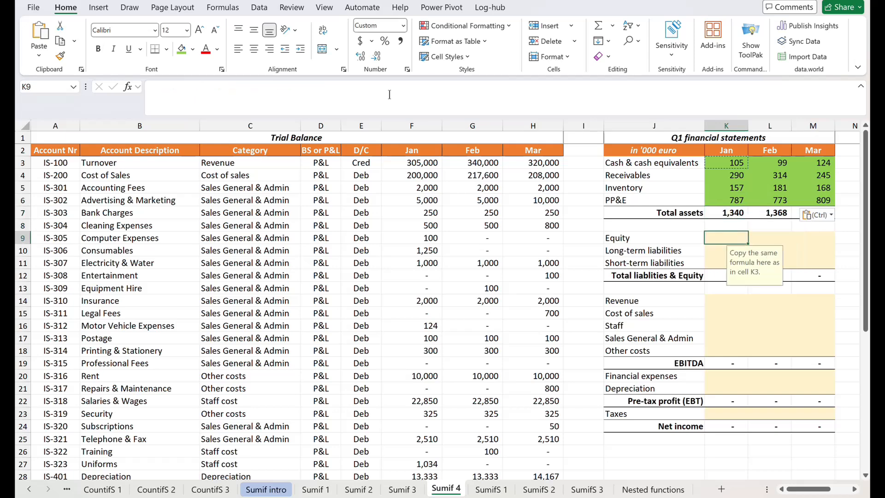
key("shift+Right")
key("shift+Down")
key("shift+Right")
key("shift+Down")
key("ctrl+v")
Paste the copied K3 formula into the revenue and cost cells K14:M18
key("Down")
key("Down")
key("Down")
key("Down")
key("Down")
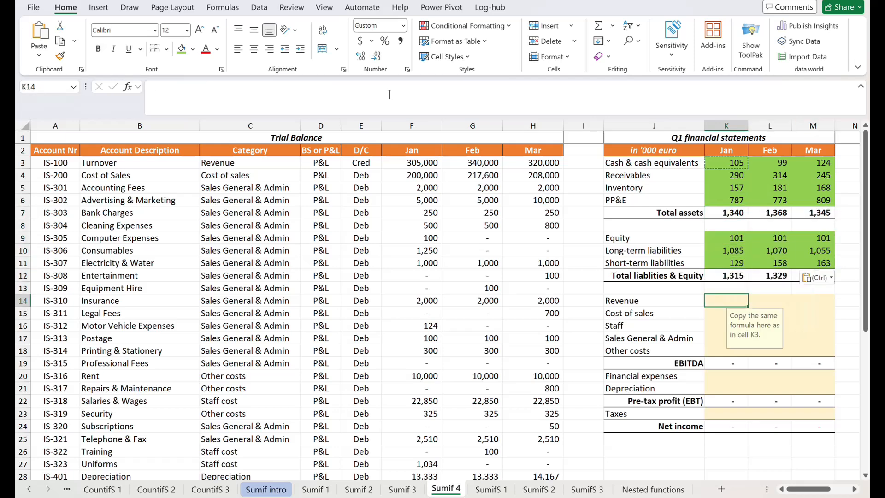
key("shift+Right")
key("shift+Down")
key("shift+Right")
key("shift+Down")
key("shift+Down")
key("shift+Down")
key("ctrl+v")
Paste the copied K3 formula into the financial expenses and depreciation cells K20:M21
key("Down")
key("Down")
key("Down")
key("Down")
key("Down")
key("Down")
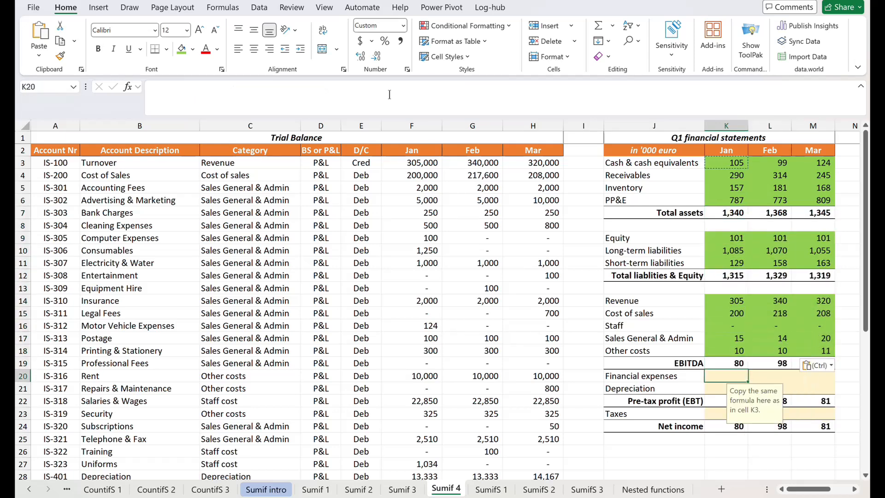
key("shift+Right")
key("shift+Down")
key("shift+Right")
key("ctrl+v")
Paste the copied K3 formula into the Taxes cells K23:M23 and end the copy mode
key("Down")
key("Down")
key("Down")
key("Down")
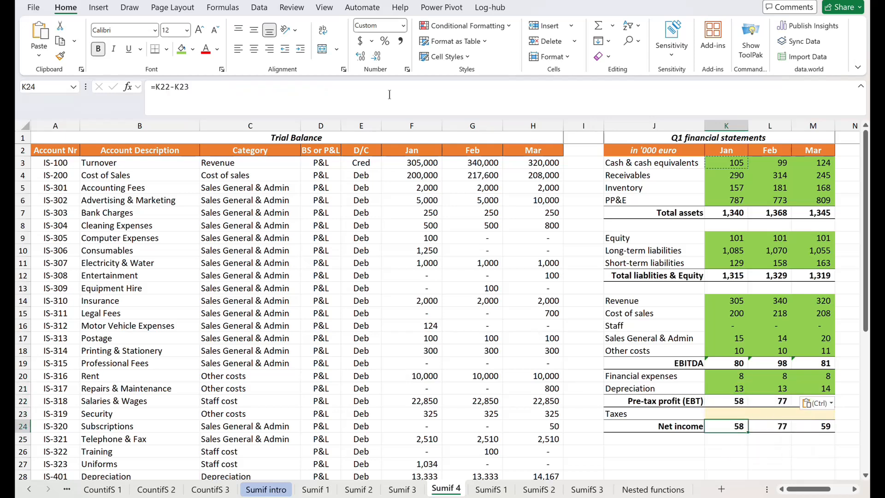
key("Up")
key("shift+Right")
key("shift+Right")
key("ctrl+v")
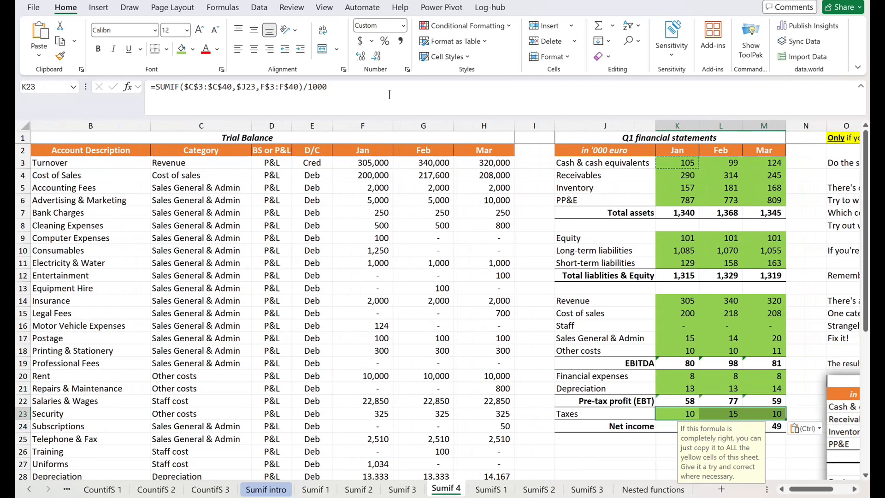
key("Escape")
Read the exercise instructions beside the Q1 financial statements, including the issue about a category that shows 0
key("Right")
key("Right")
key("Right")
key("Right")
key("Right")
key("Right")
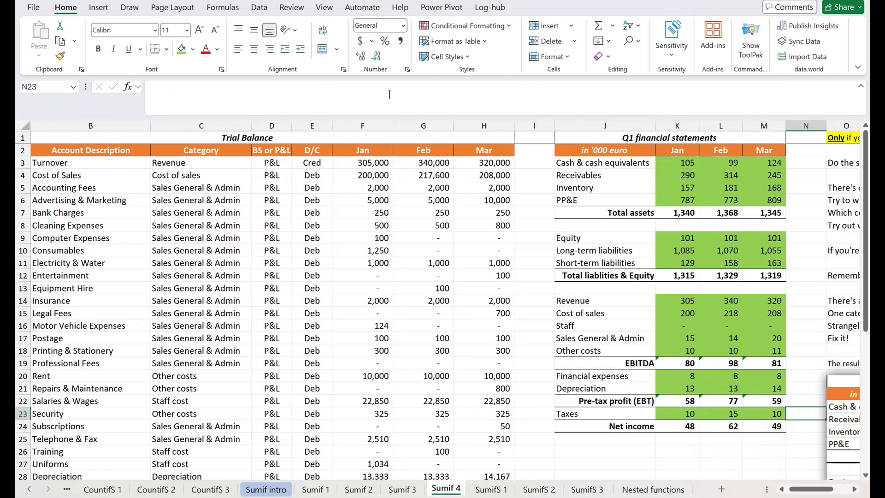
key("Right")
key("Right")
key("Right")
key("Right")
key("Right")
key("Right")
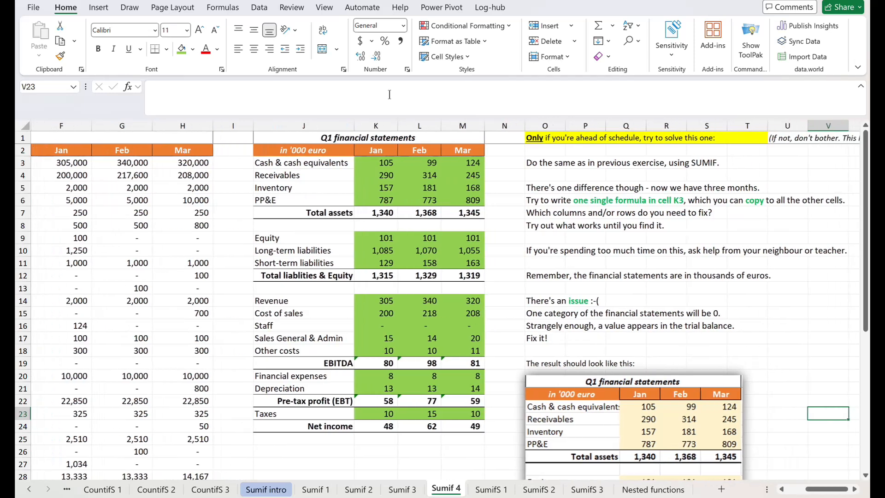
key("Left")
key("Left")
key("Left")
key("Left")
key("Left")
key("Left")
key("Left")
key("Left")
key("Left")
key("Left")
key("Left")
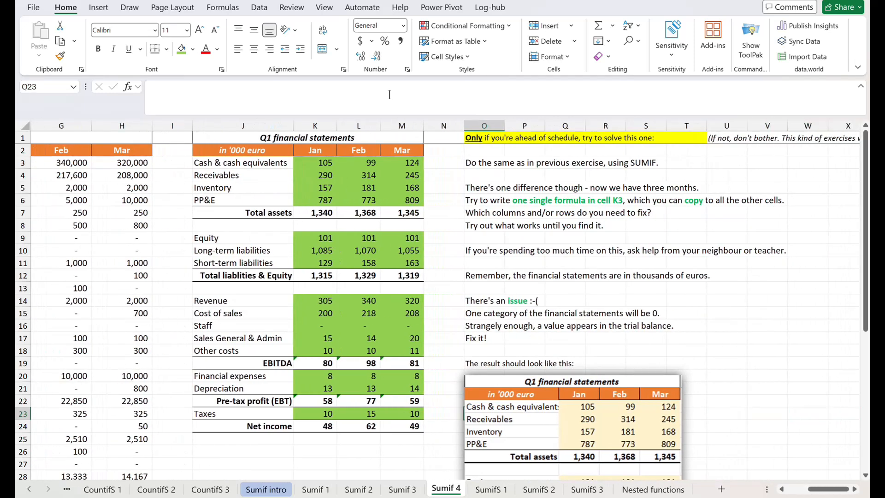
Set the font colour of the Staff row, J16:M16, to red
key("Left")
key("Left")
key("Up")
key("Up")
key("Up")
key("Up")
key("Up")
key("Up")
key("Up")
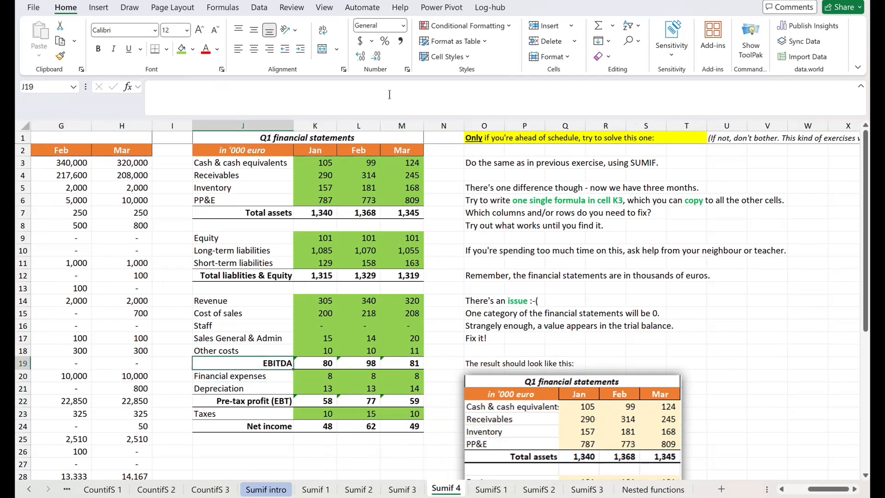
key("shift+Right")
key("shift+Right")
key("shift+Right")
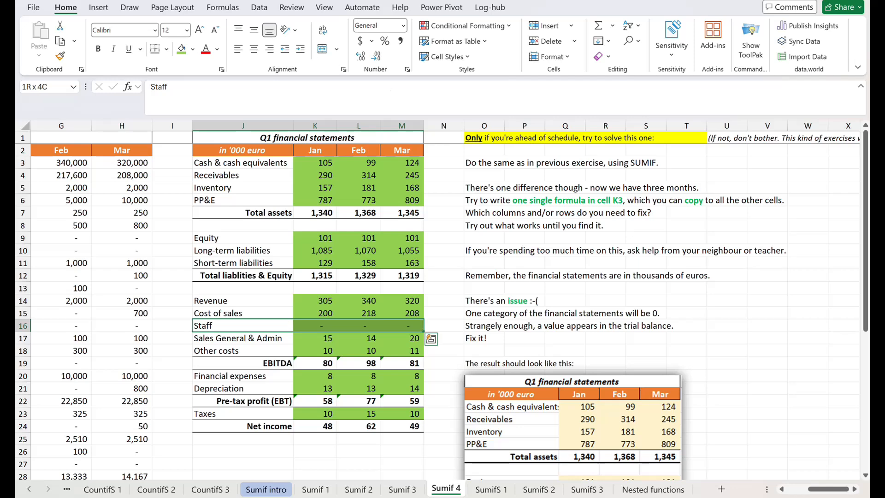
key("shift+Left")
key("shift+Left")
key("shift+Left")
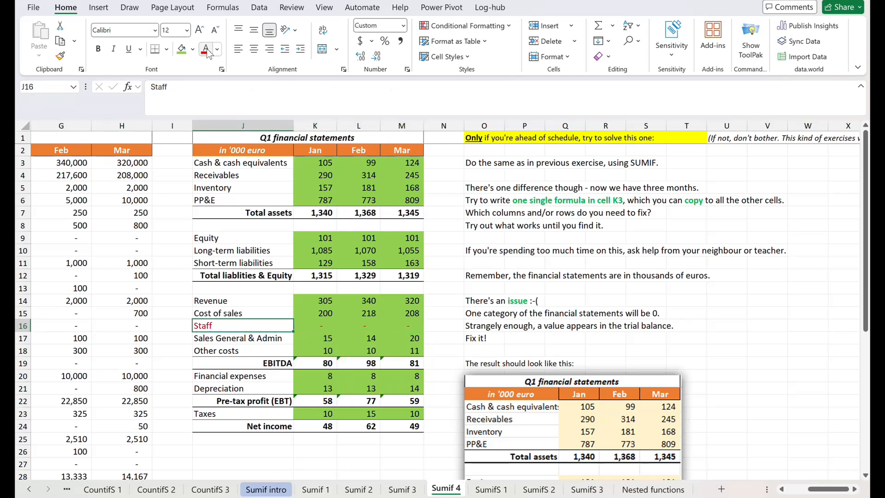
Examine the trial balance categories and the SUMIF formula in K16 that looks up the Staff row
key("Left")
key("Left")
key("Left")
key("Left")
key("Left")
key("Left")
key("Left")
key("Left")
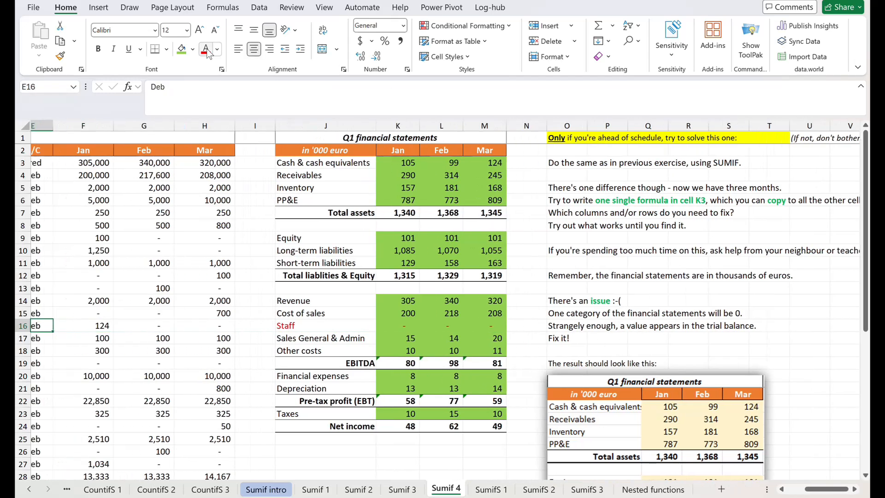
key("Left")
key("Right")
key("Right")
key("Right")
key("Right")
key("Right")
key("Right")
key("Right")
key("Right")
key("Right")
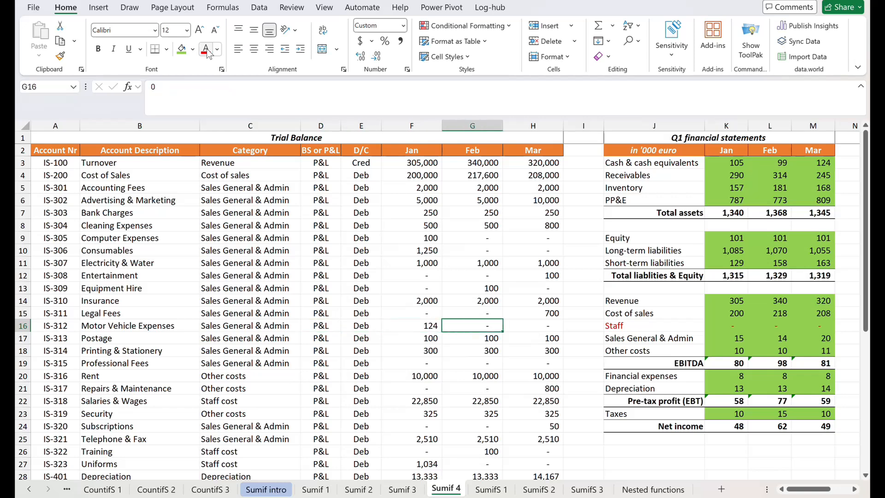
key("Right")
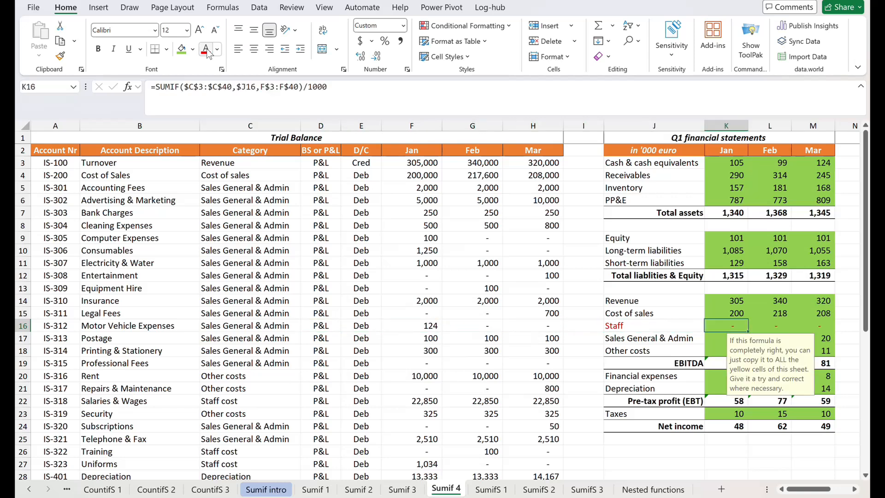
Inspect the ranges referenced by the SUMIF formula in K16 and change the label in J16 to "Staff cost"
left_click(346, 92)
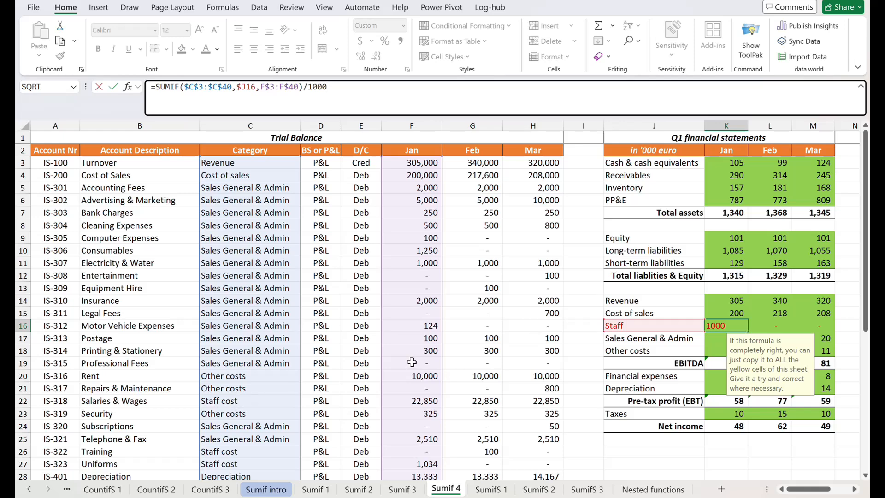
key("ctrl+Return")
left_click(638, 323)
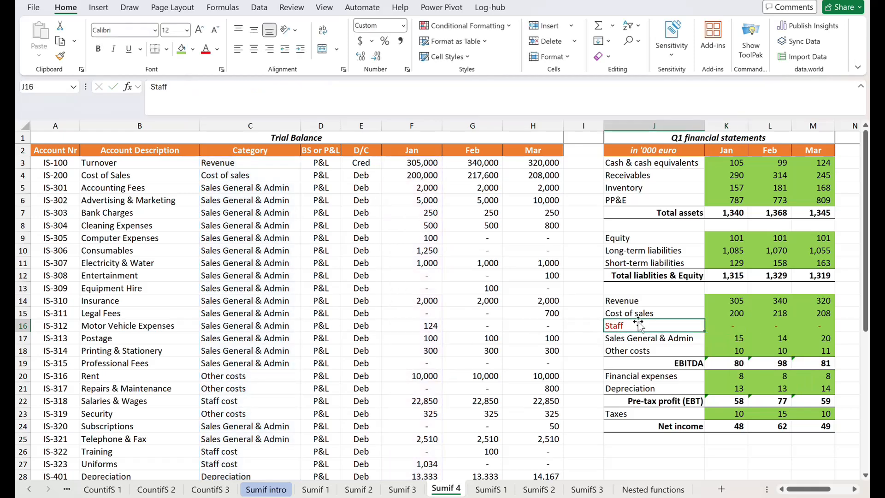
left_click(327, 105)
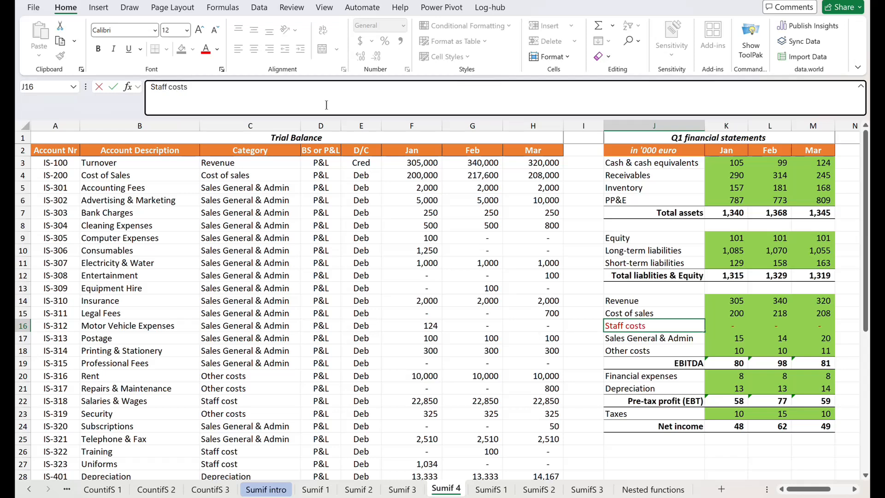
type("cost")
key("Return")
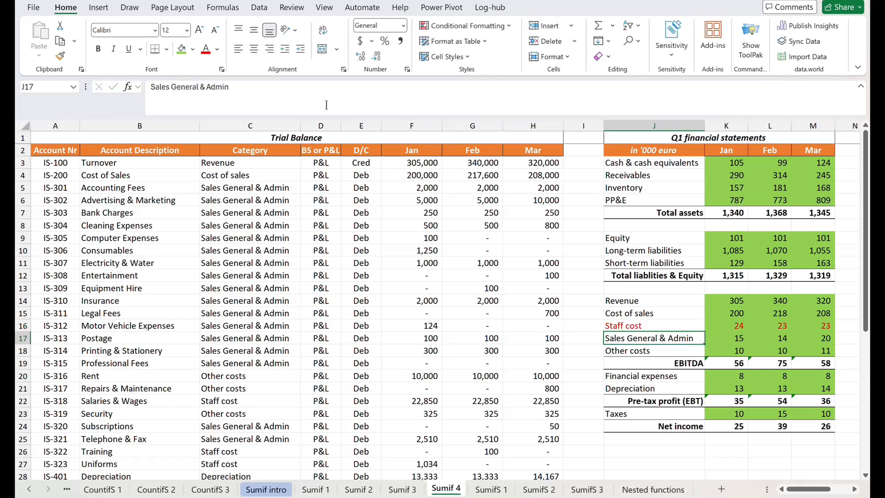
Check the Staff row's formula in K16 and compare the label in J16 with the Salaries & Wages category in C22
key("Up")
key("Right")
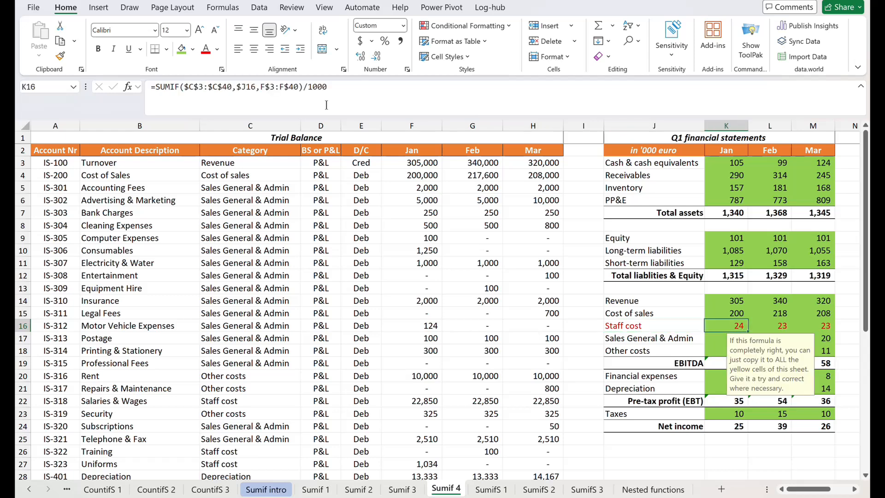
key("Left")
key("Right")
key("Left")
key("Left")
key("Left")
key("Down")
key("Down")
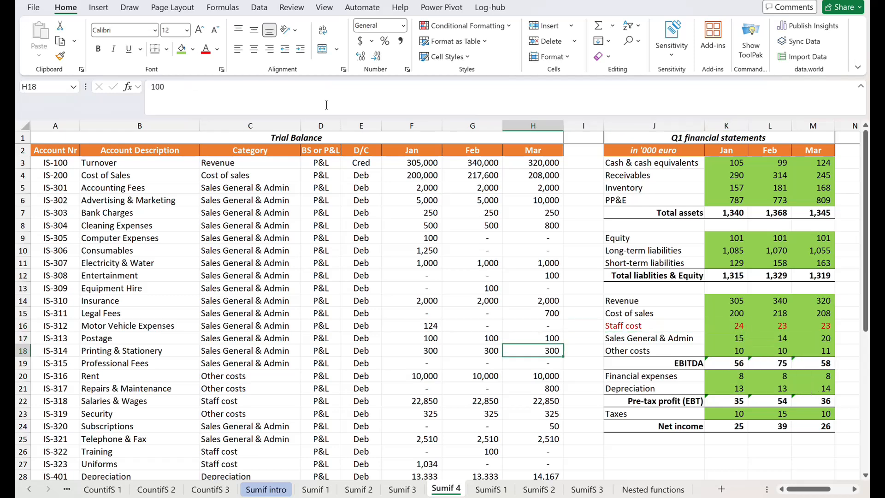
key("Left")
key("Left")
key("Left")
key("Down")
key("Down")
key("Left")
key("Down")
key("Left")
key("Down")
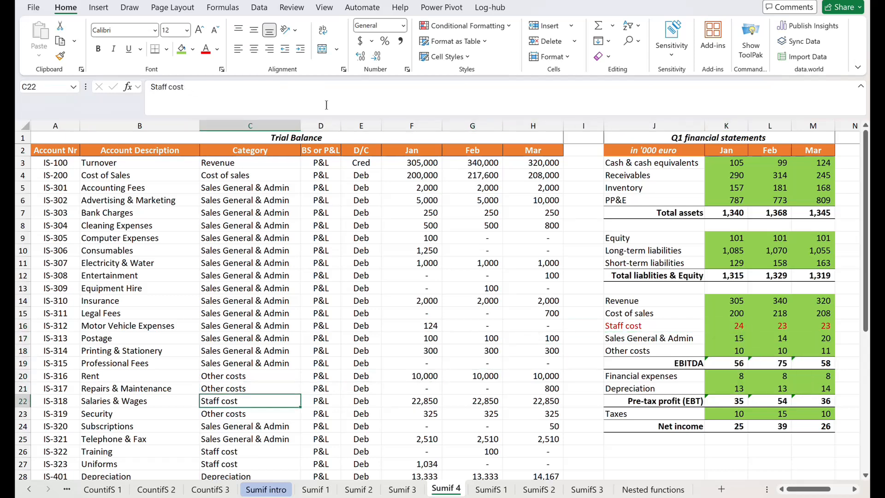
key("Right")
key("Right")
key("Right")
key("Up")
key("Up")
key("Up")
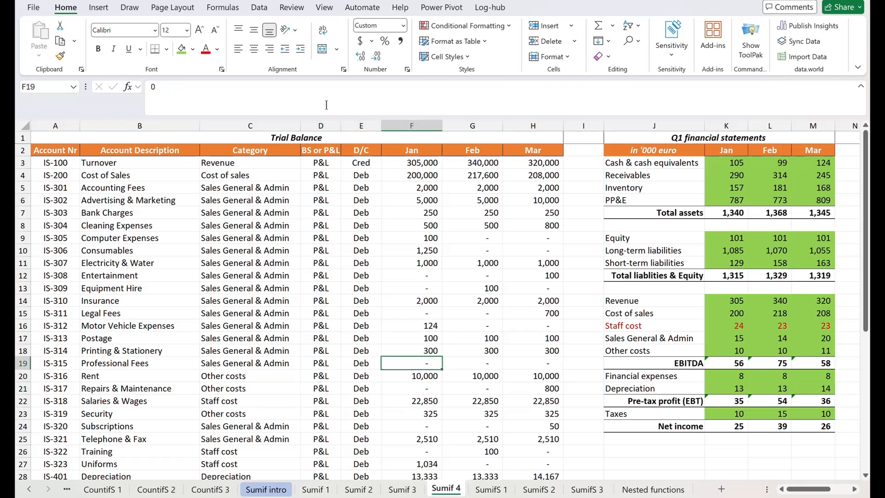
key("Right")
key("Right")
key("Up")
key("Up")
key("Right")
key("Right")
key("Up")
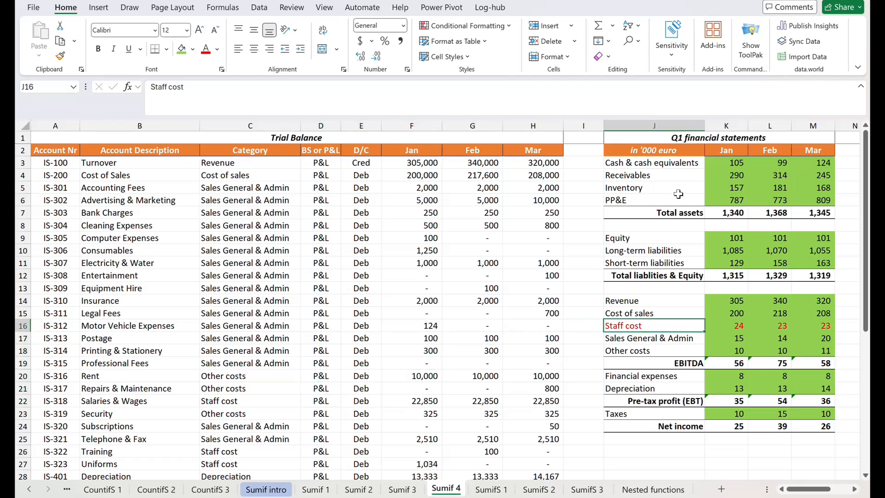
Review the SUMIF formula in K16 and go across the Staff cost row to N16, beside the exercise instructions
key("Right")
key("F2")
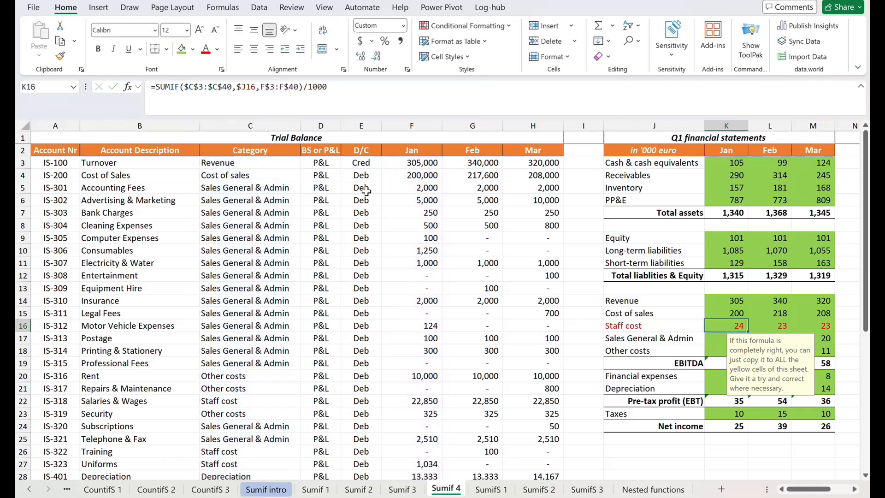
key("Tab")
key("Tab")
key("Tab")
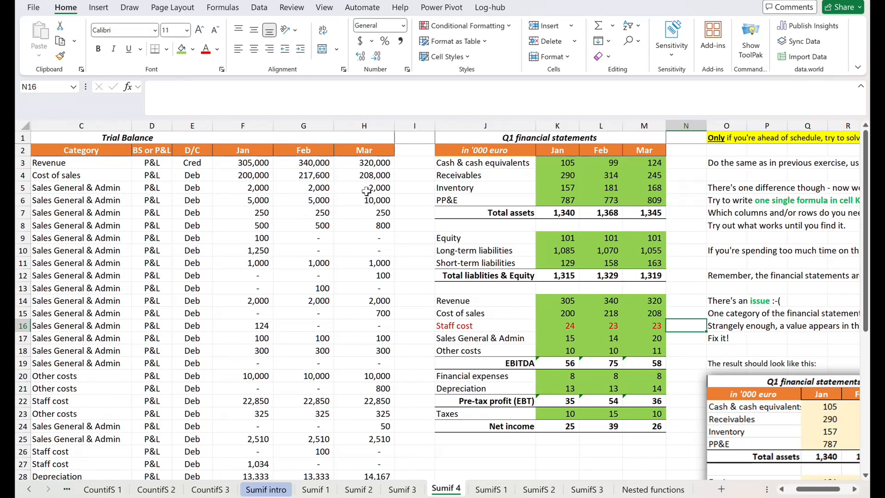